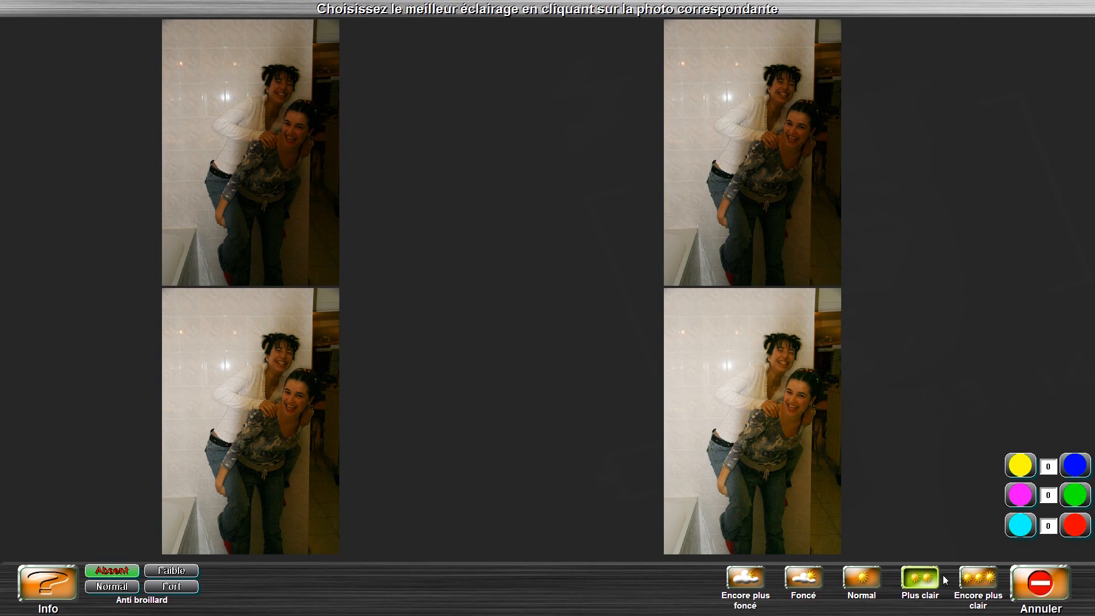
Lighten the bathroom photo with the Encore plus clair range, shift its tint one step toward magenta, and apply the fourth variant.
left_click(973, 580)
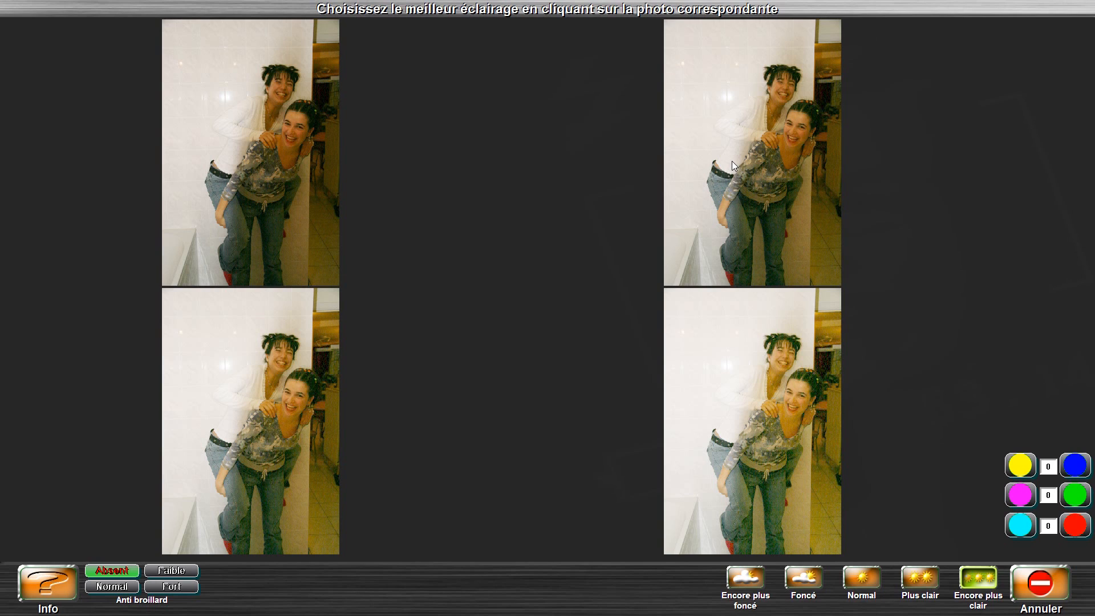
left_click(1020, 502)
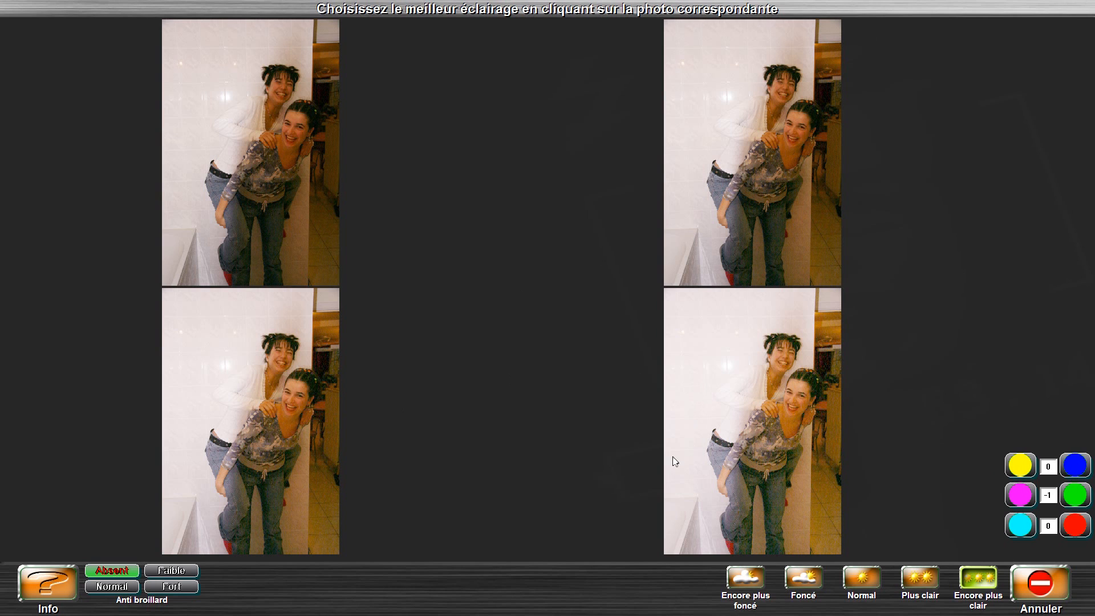
left_click(734, 406)
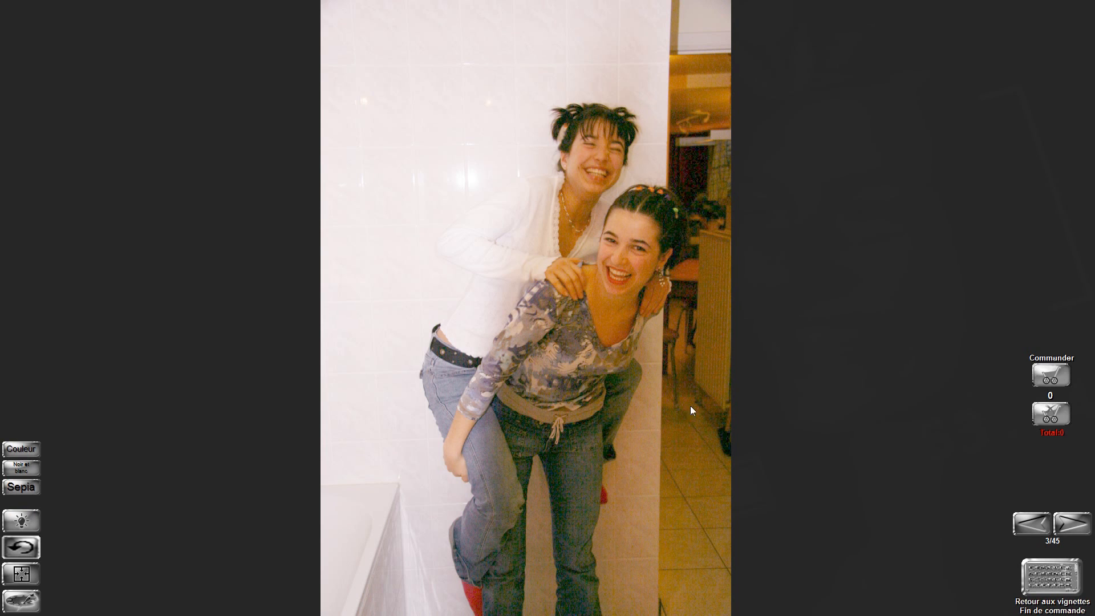
Compare the bathroom photo with and without correction in the colorimetry editor, and return to the thumbnails.
left_click(38, 601)
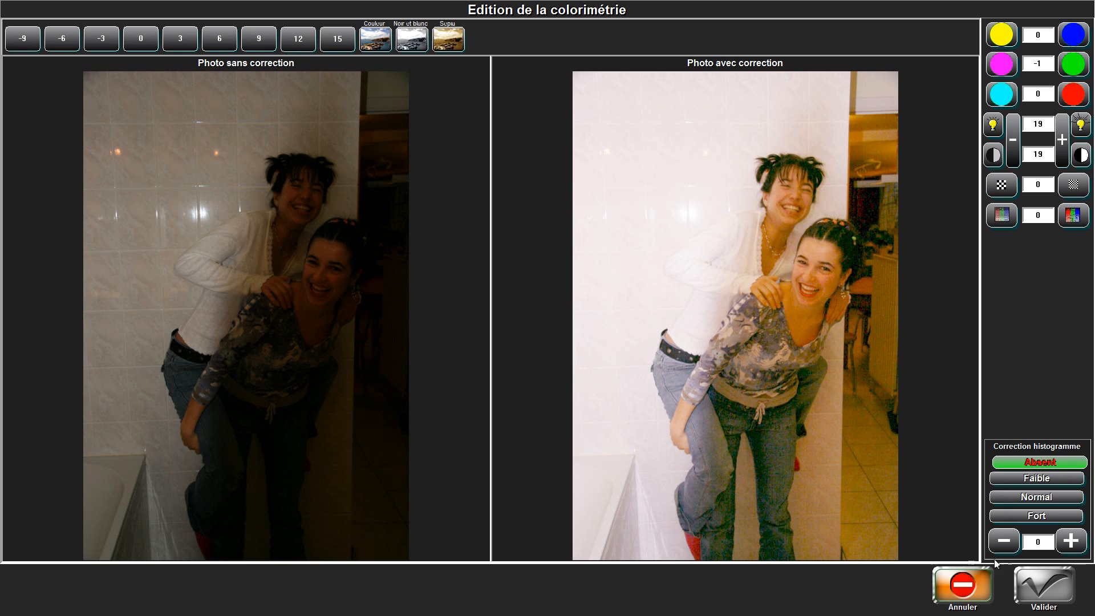
left_click(1041, 588)
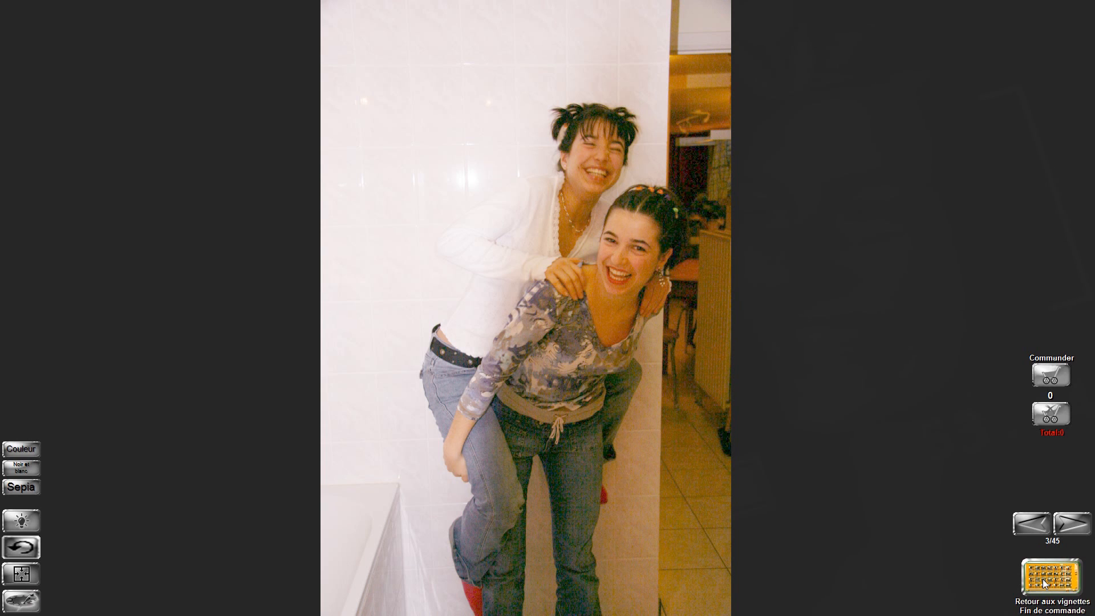
left_click(1042, 579)
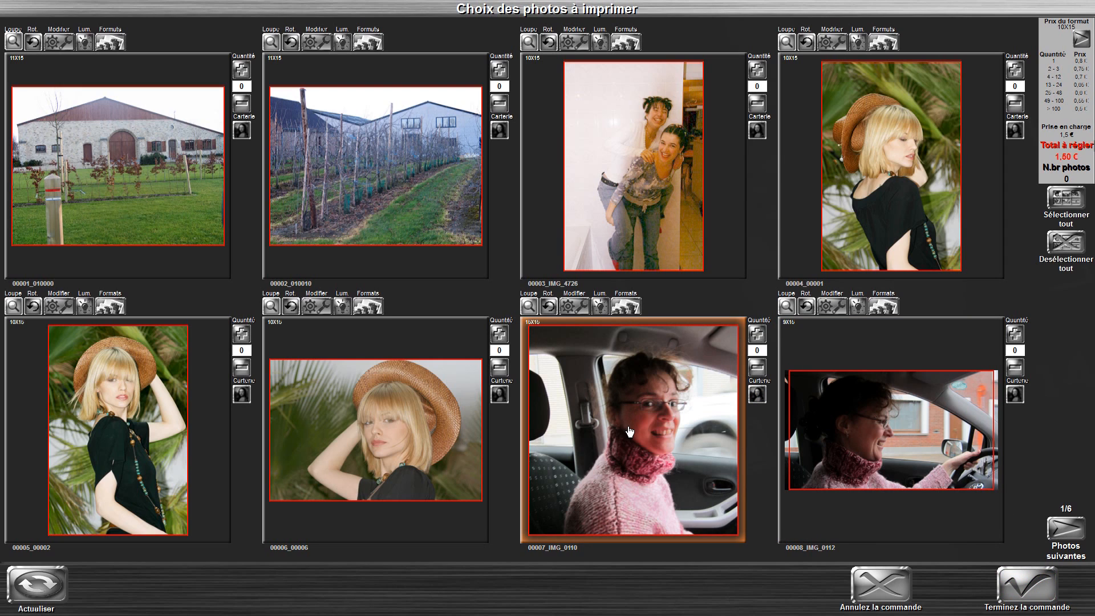
Lighten photo 00007_IMG_0110 with the Plus clair range, shift its tint one step toward green, and apply the fourth variant.
left_click(529, 308)
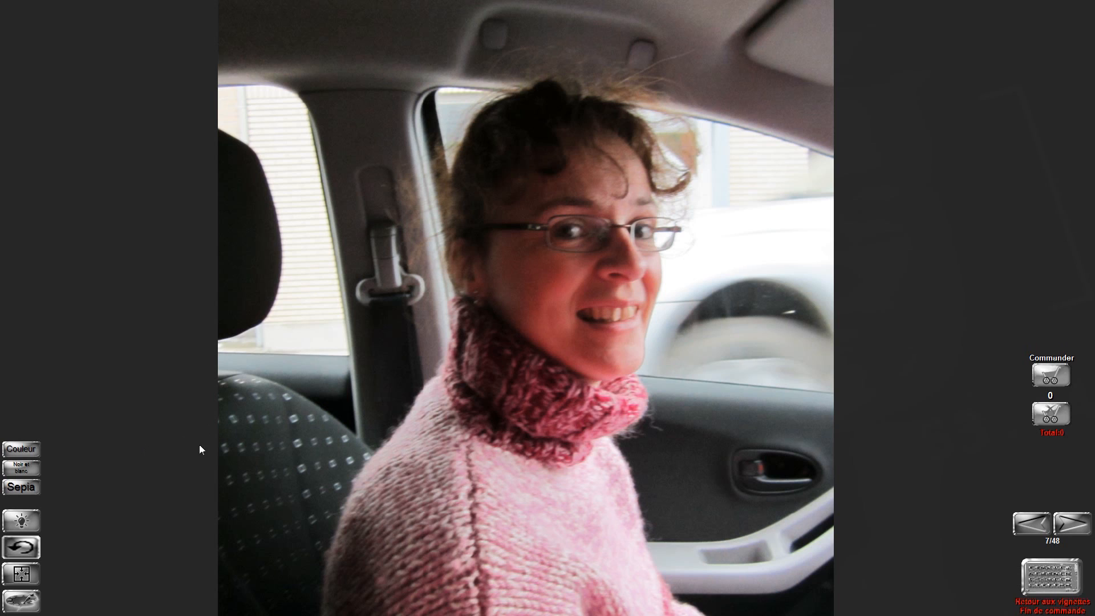
left_click(21, 527)
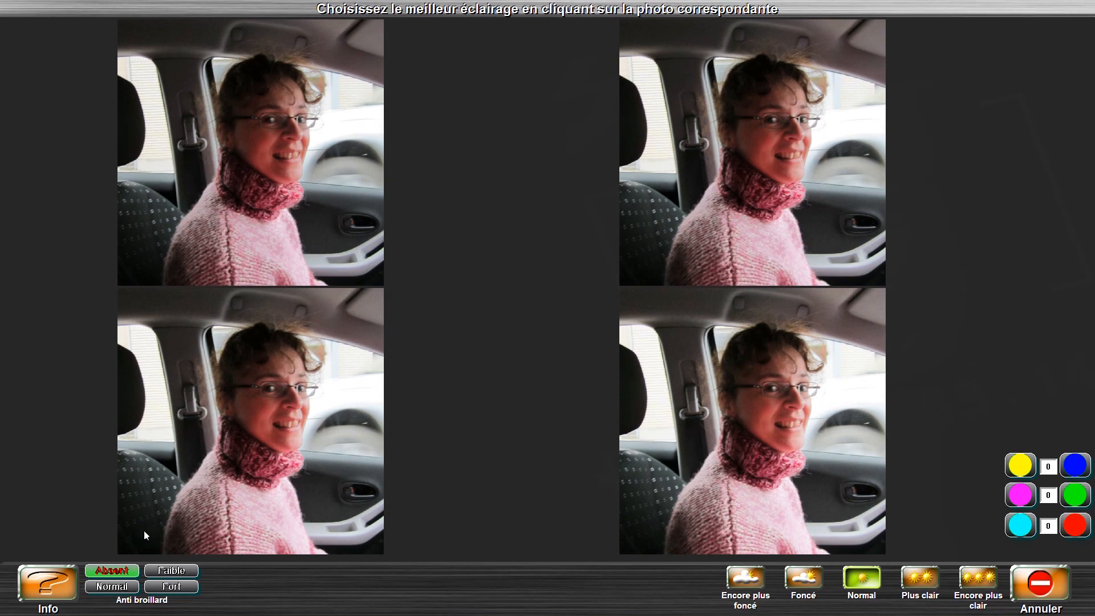
left_click(920, 579)
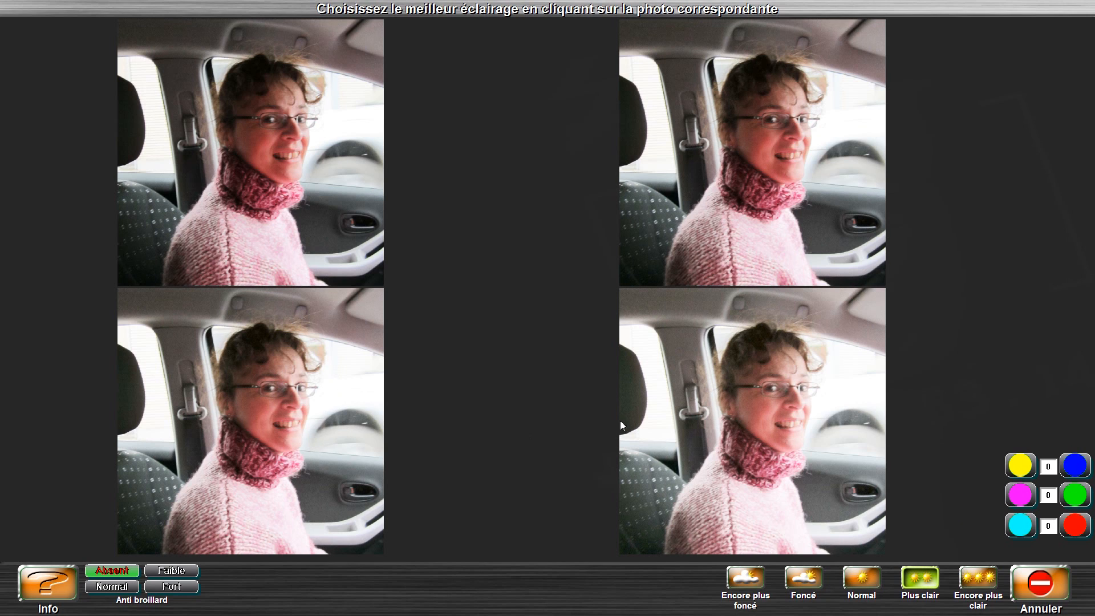
left_click(978, 580)
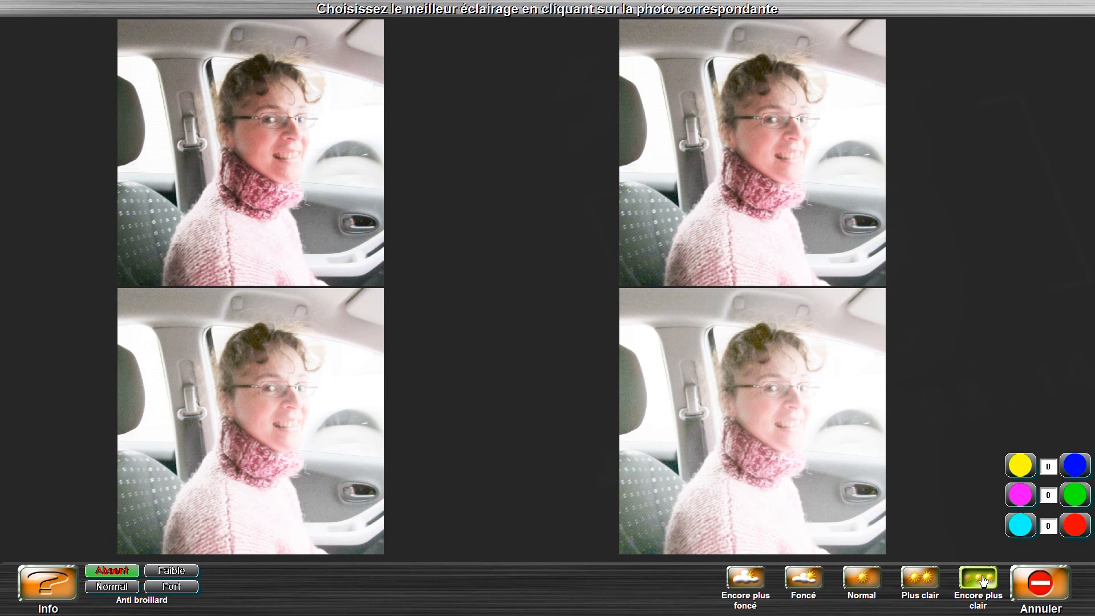
left_click(919, 579)
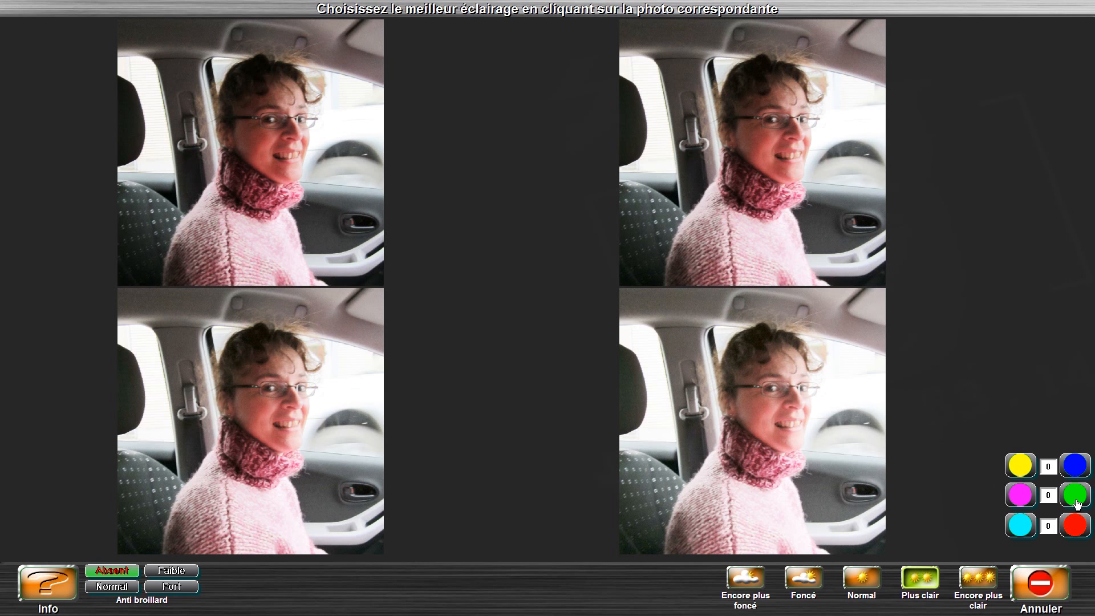
left_click(1077, 503)
left_click(710, 395)
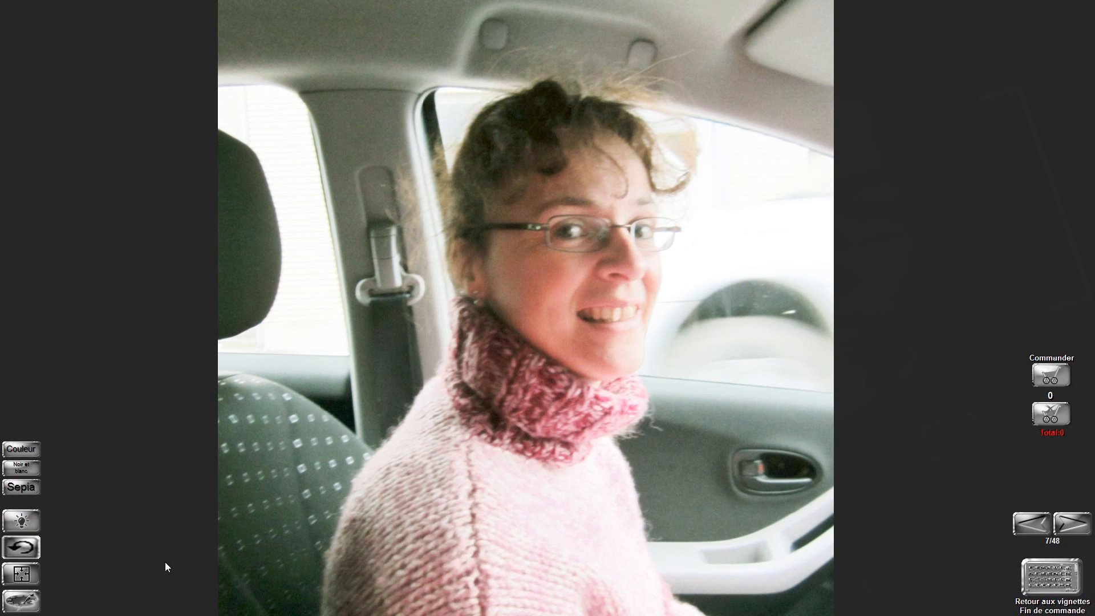
Compare photo 00007_IMG_0110 with and without correction in the colorimetry editor, and return to the thumbnails.
left_click(19, 606)
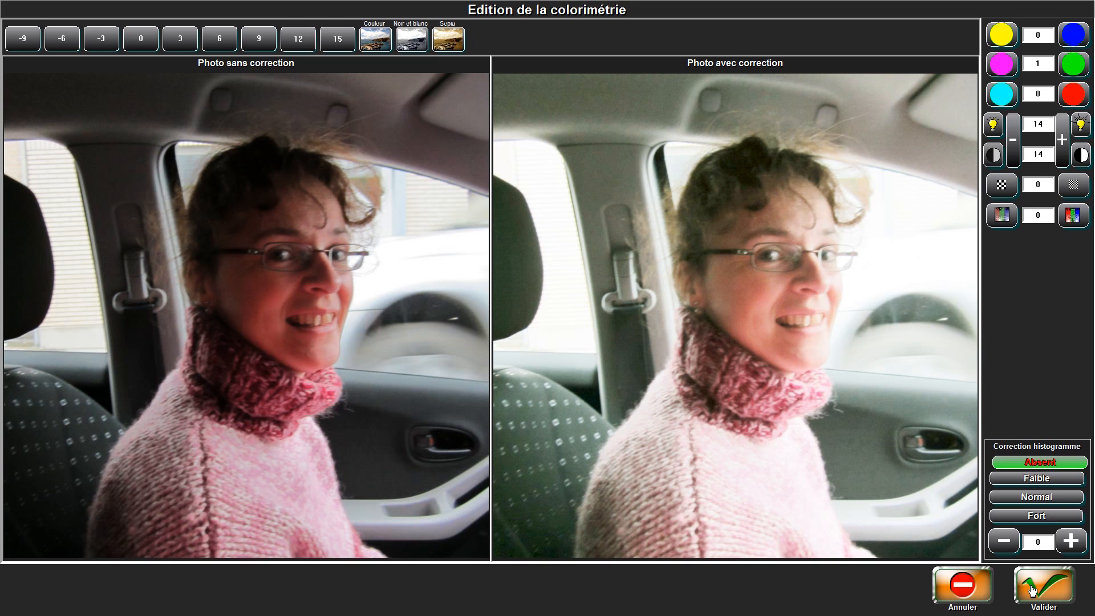
left_click(1032, 589)
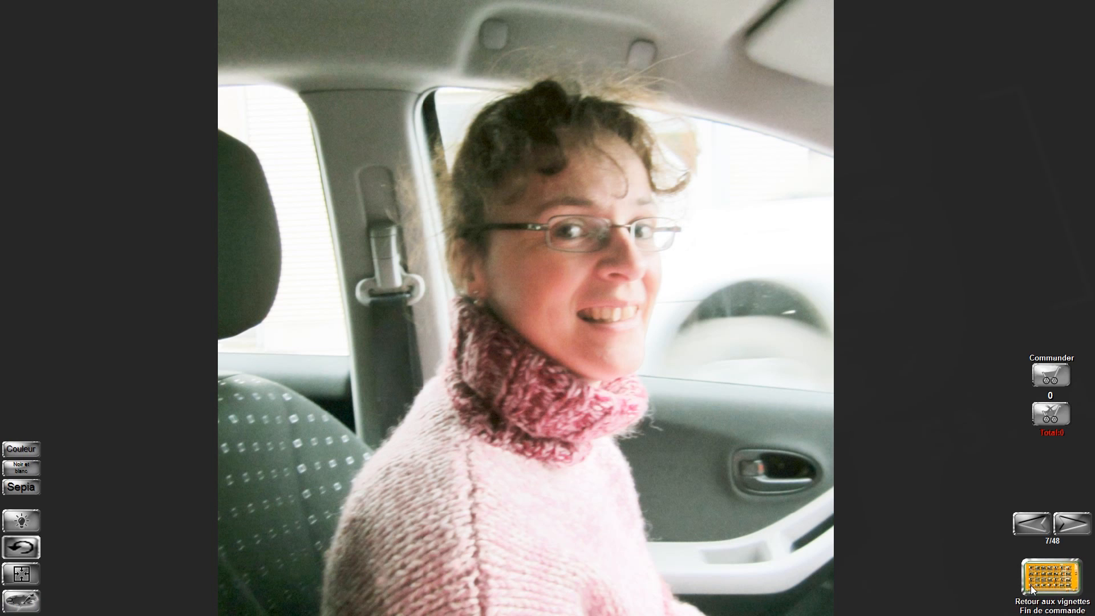
left_click(1043, 579)
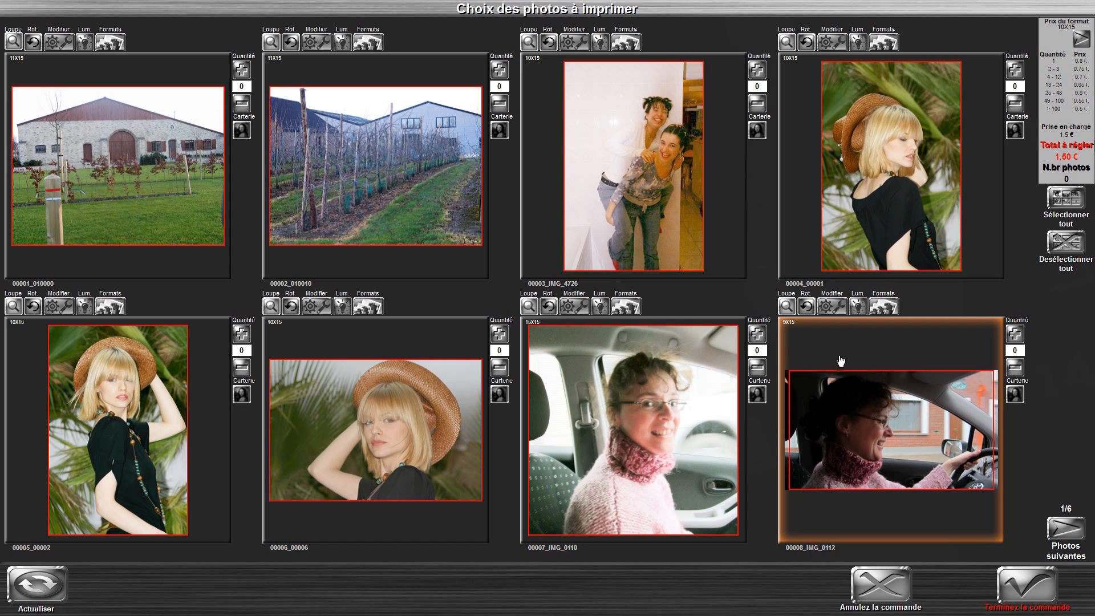
Lighten photo 00008_IMG_0112 with the Plus clair range, shift its tint one step toward green, and apply the third variant.
left_click(785, 307)
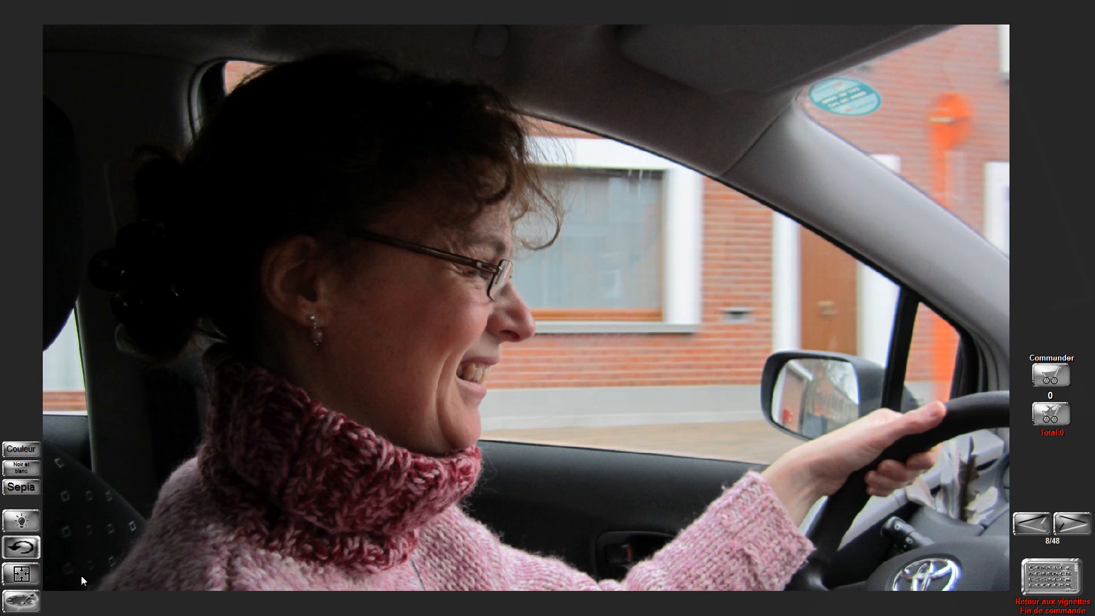
left_click(21, 528)
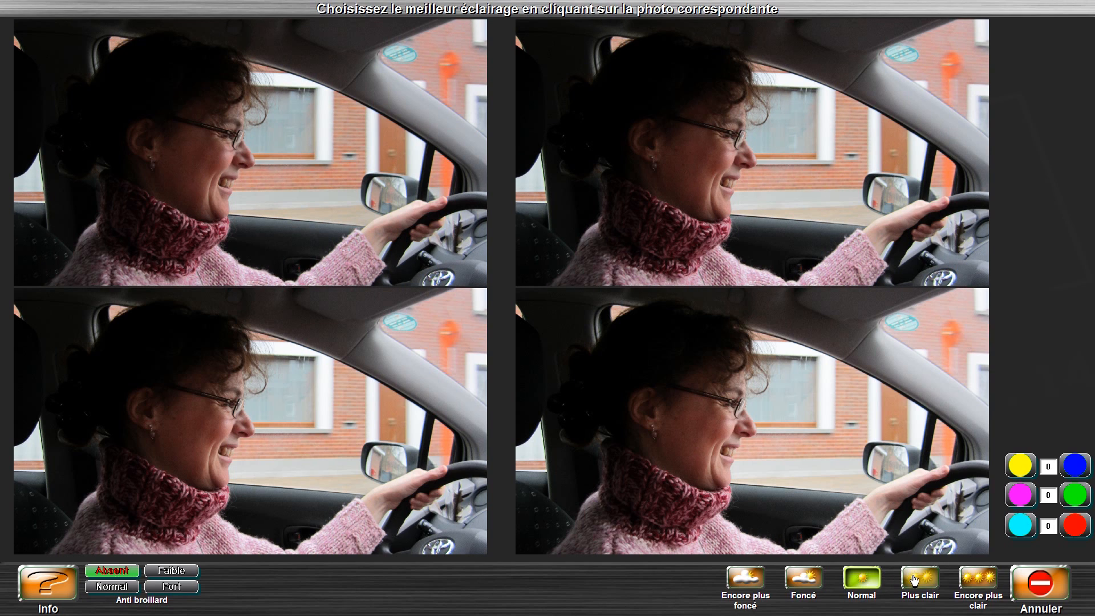
left_click(914, 580)
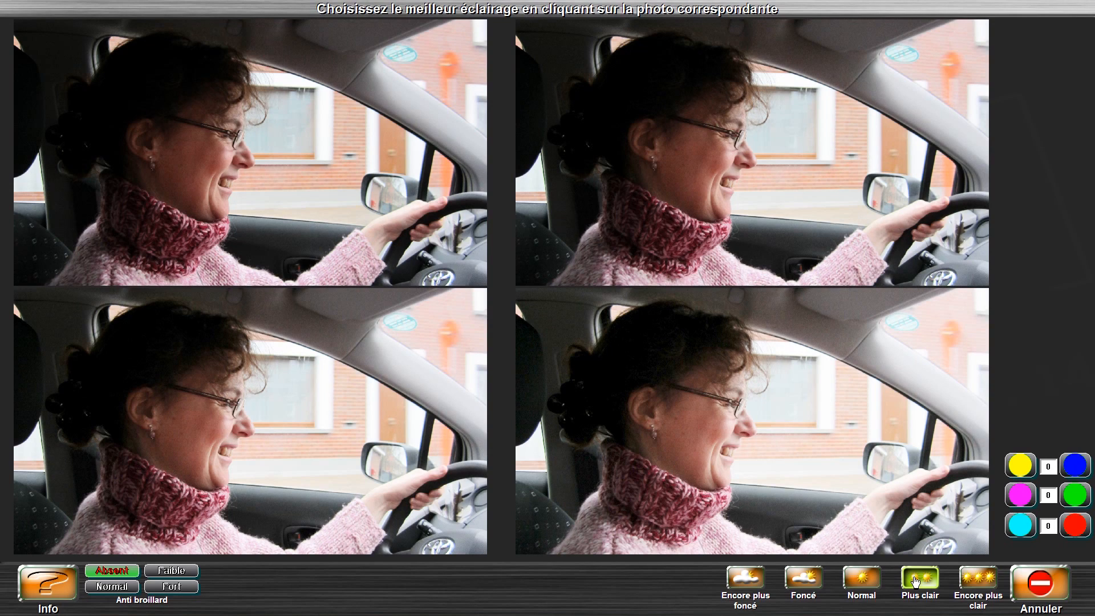
left_click(1075, 495)
left_click(243, 412)
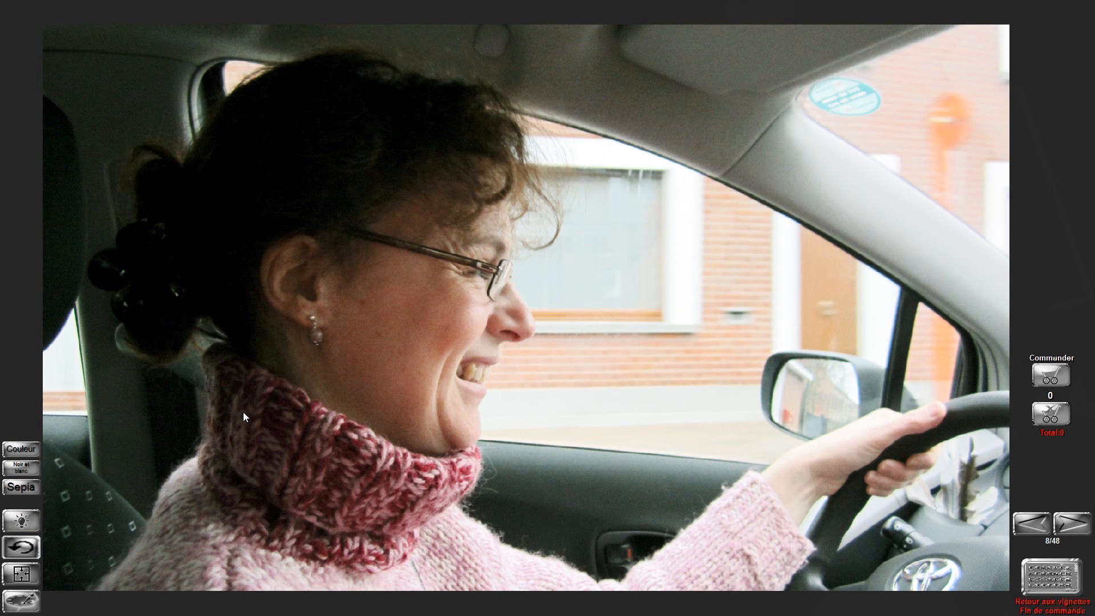
Compare photo 00008_IMG_0112 with and without correction in the colorimetry editor, and return to the thumbnails.
left_click(22, 601)
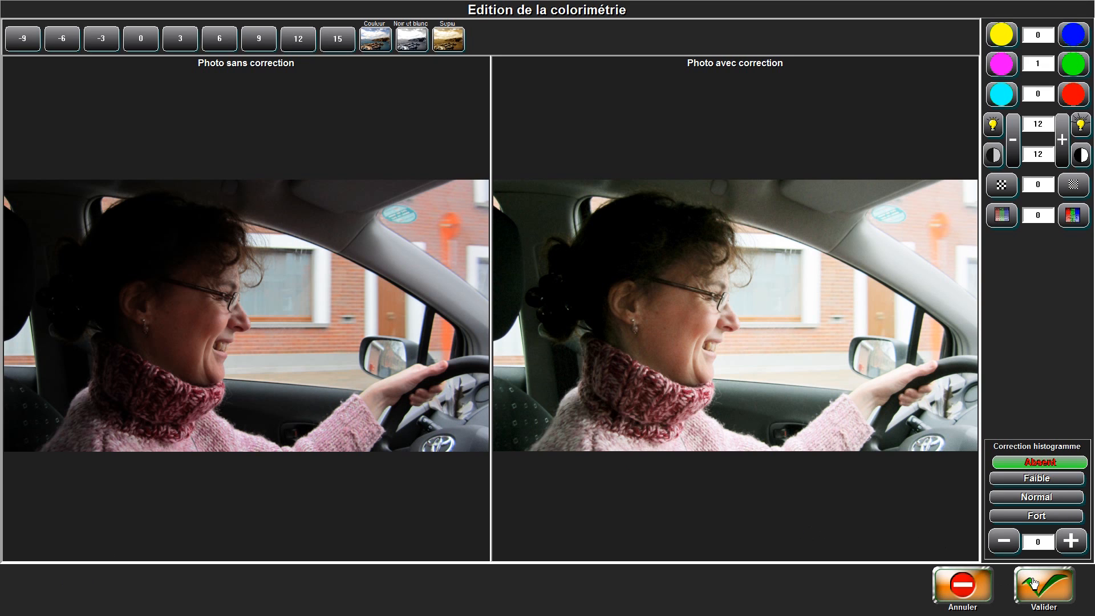
left_click(1035, 587)
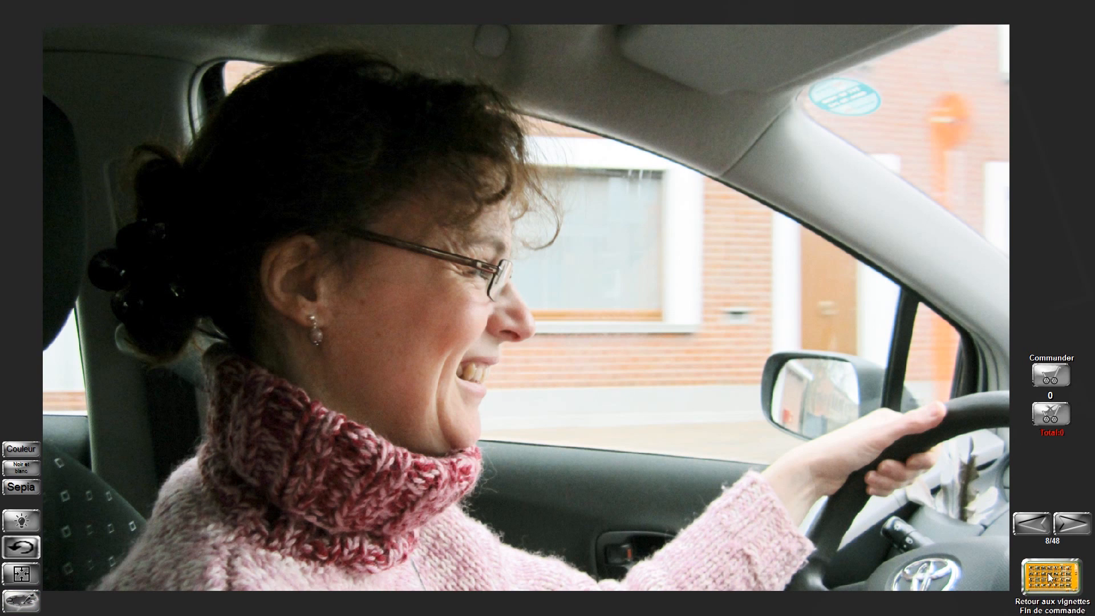
left_click(1050, 571)
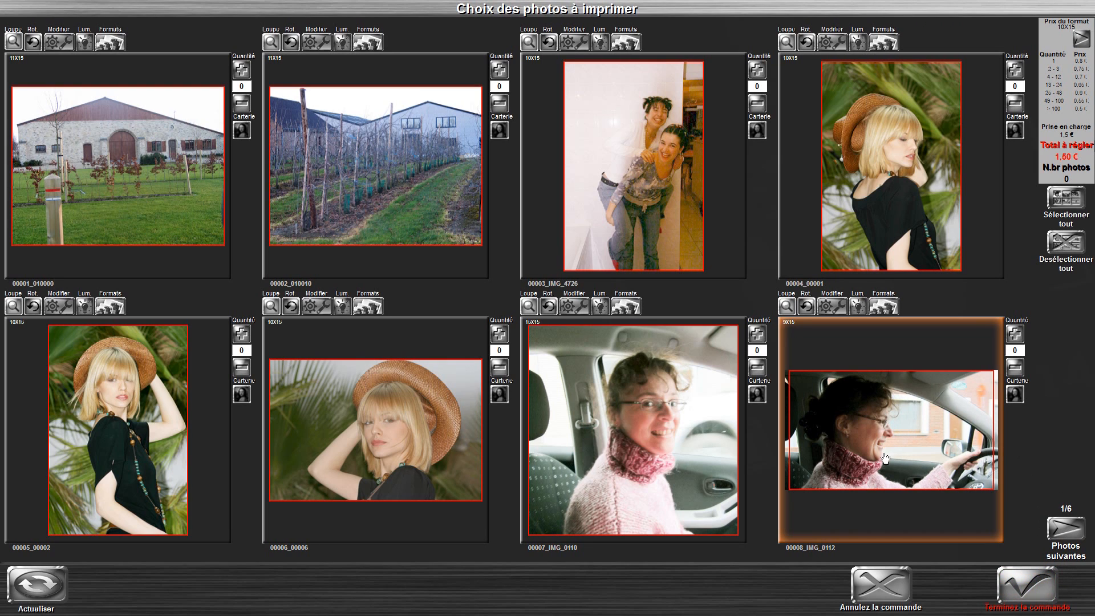
Open the lighting choices for photo 00048_PICT9140 on the last page of thumbnails.
left_click(1065, 530)
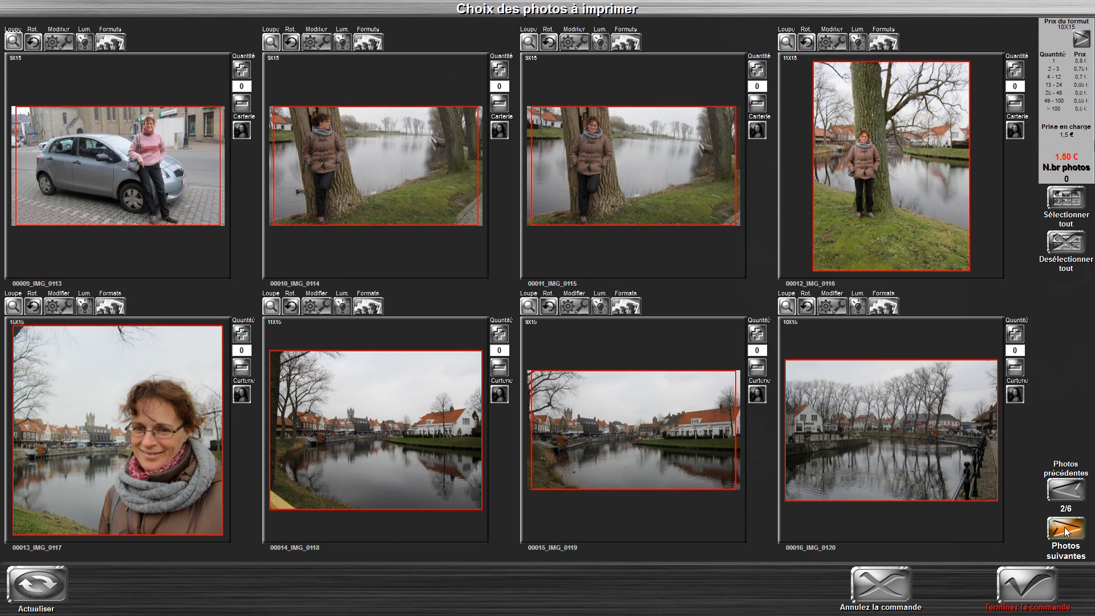
left_click(1066, 531)
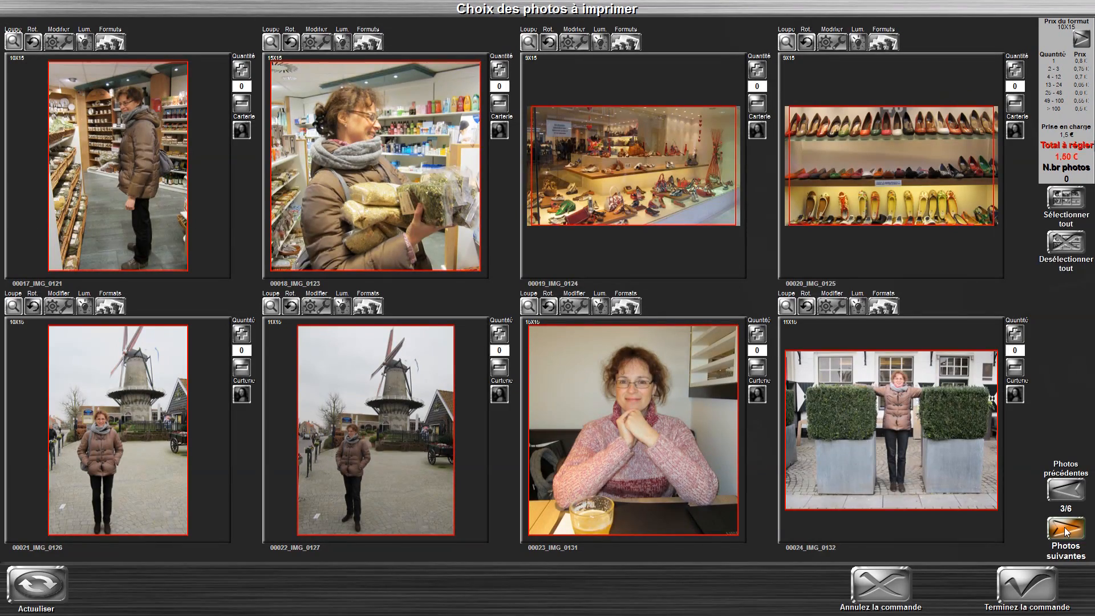
left_click(1065, 530)
left_click(1066, 530)
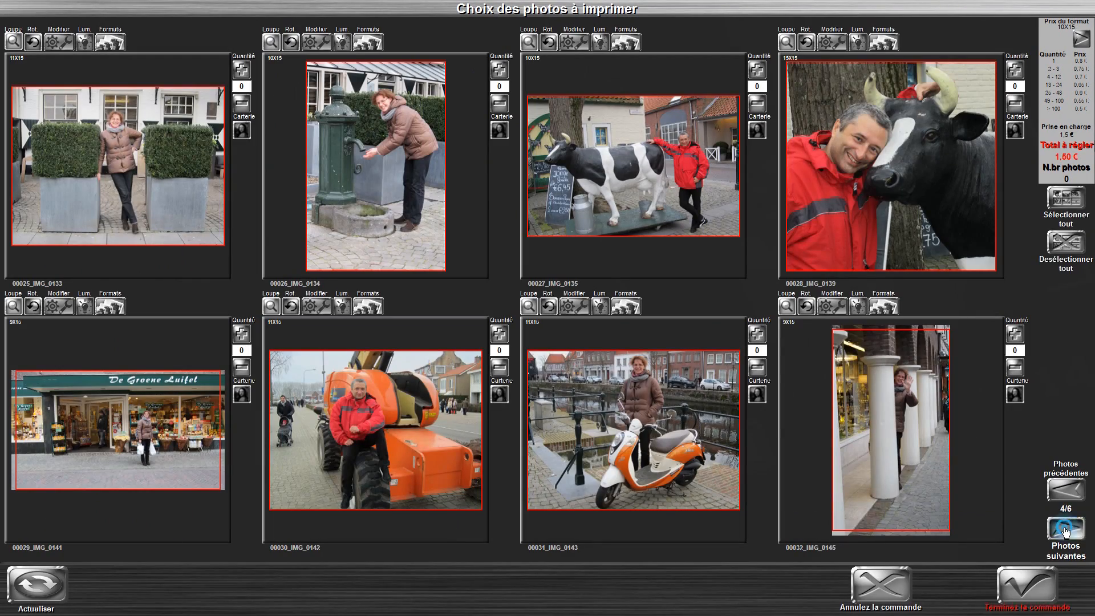
left_click(1066, 530)
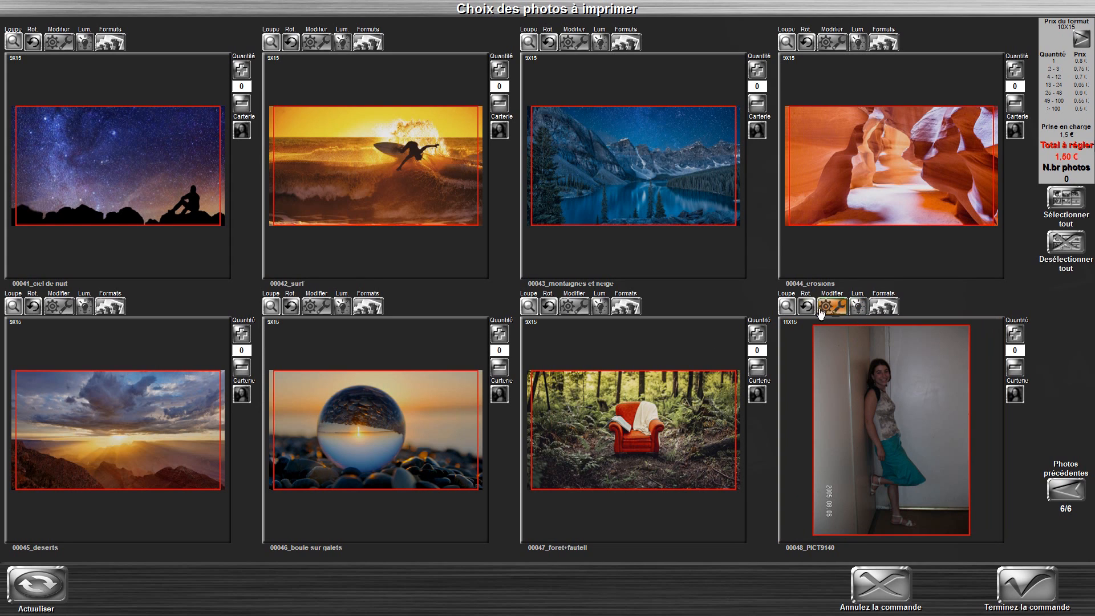
left_click(785, 308)
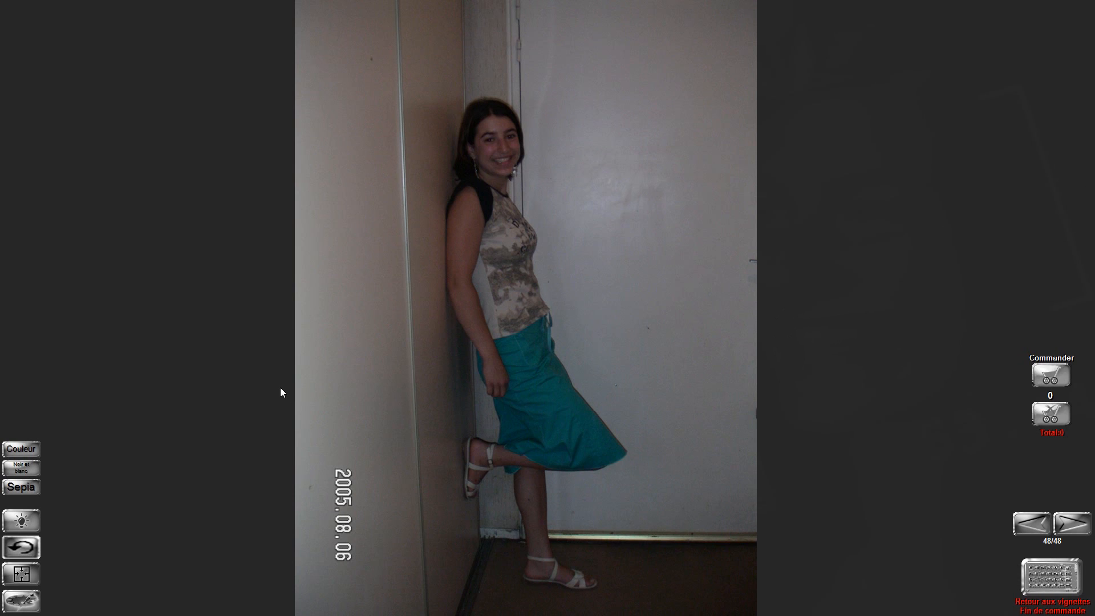
left_click(28, 518)
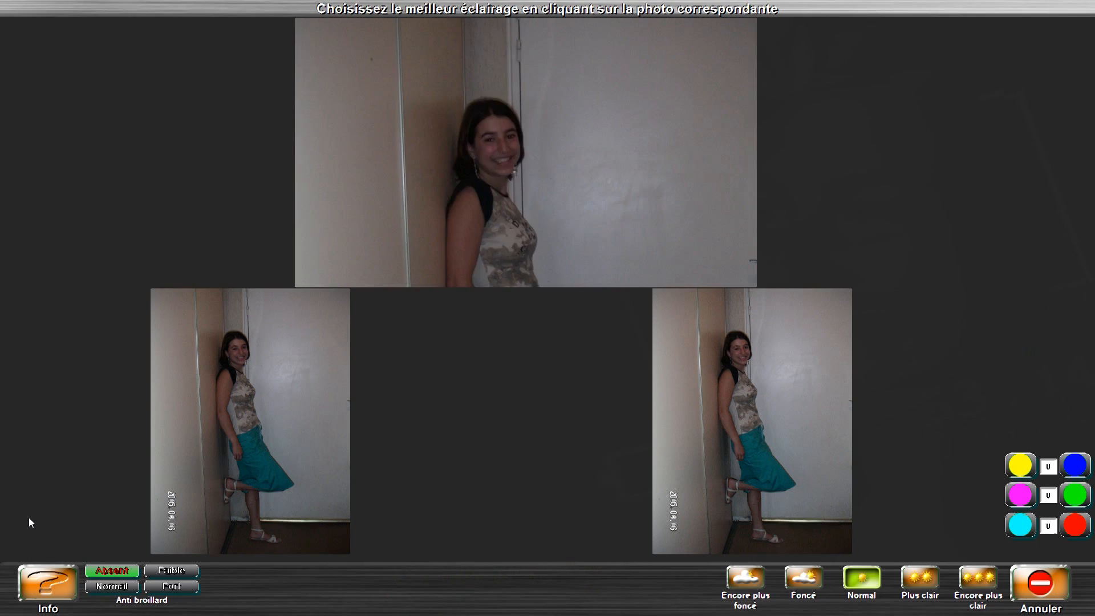
Compare brightness ranges for photo 00048_PICT9140, shift its tint one step toward magenta, and apply the first Encore plus clair variant.
left_click(929, 580)
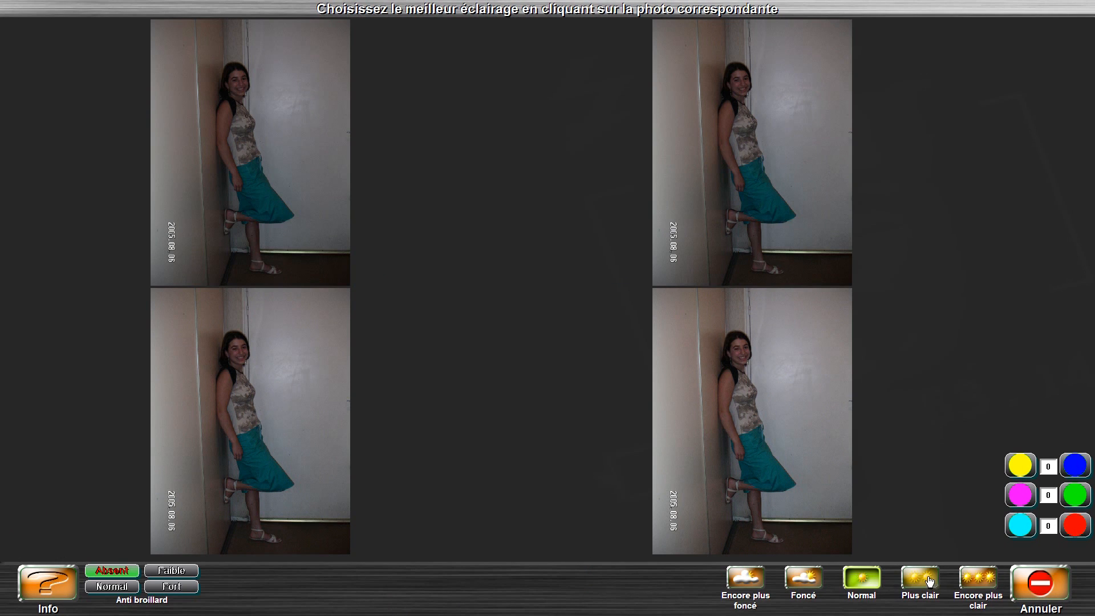
left_click(978, 579)
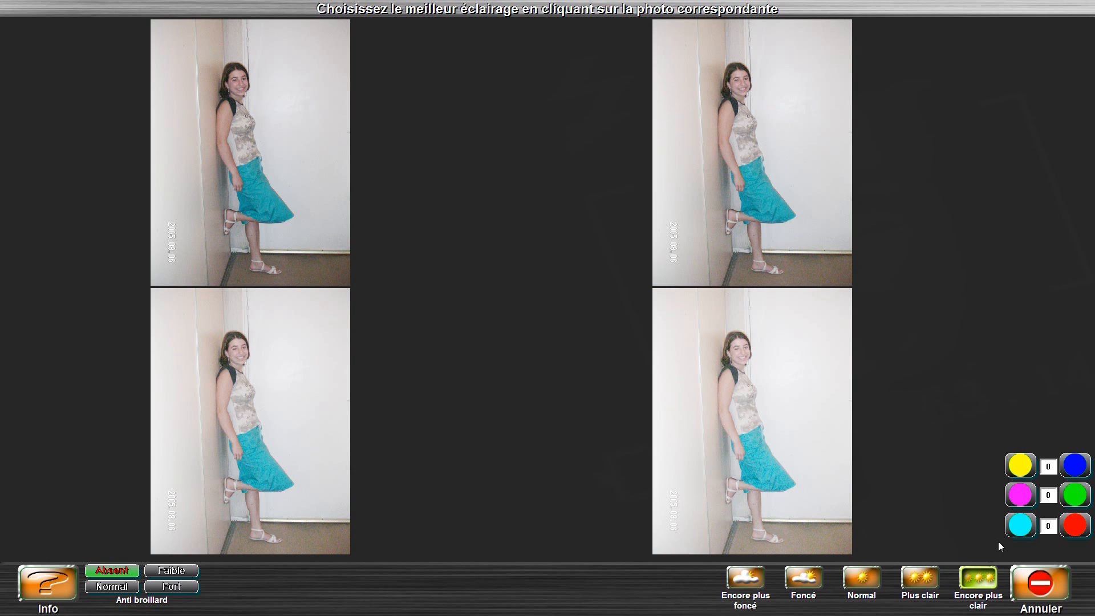
left_click(1020, 496)
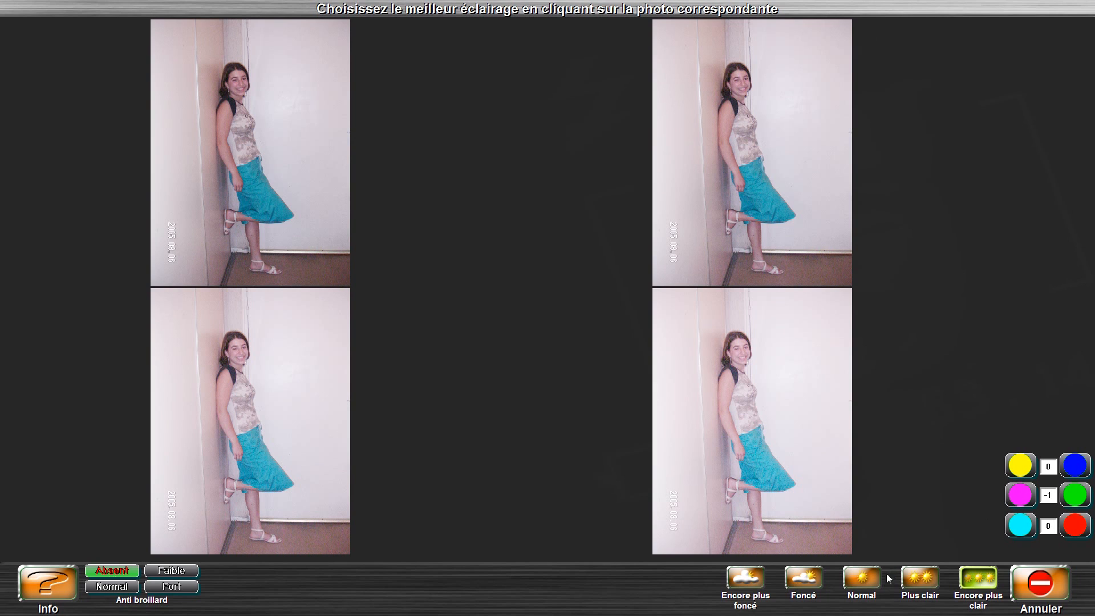
left_click(870, 586)
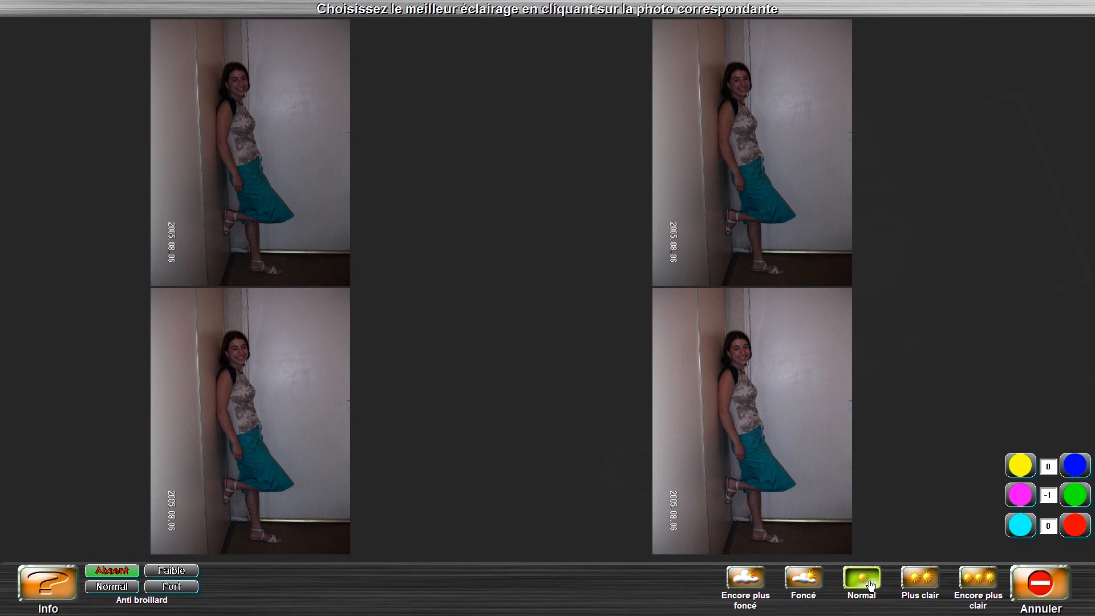
left_click(919, 579)
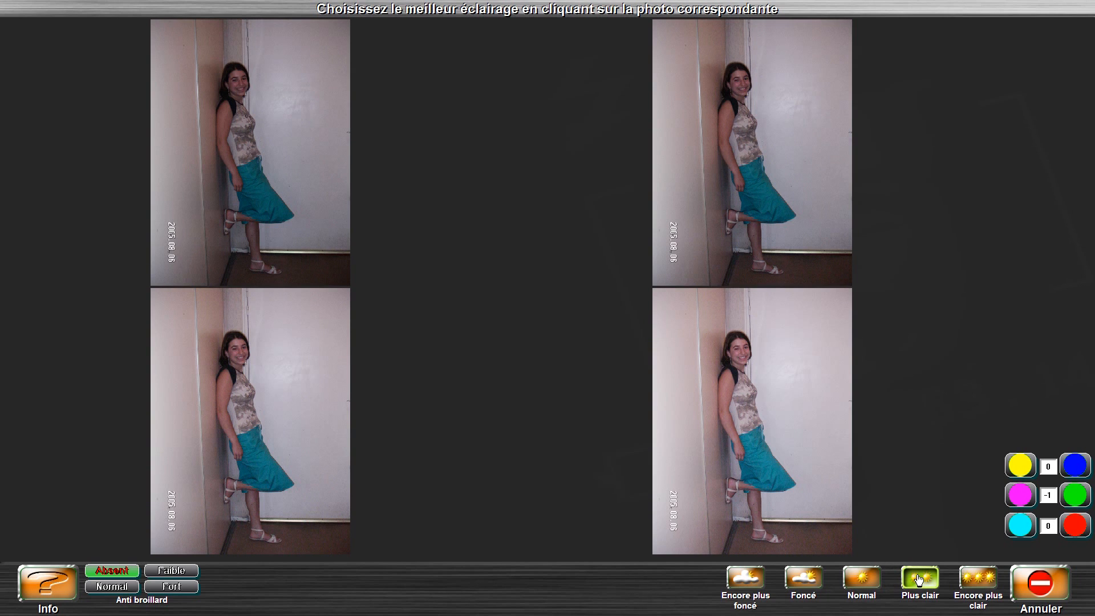
left_click(964, 579)
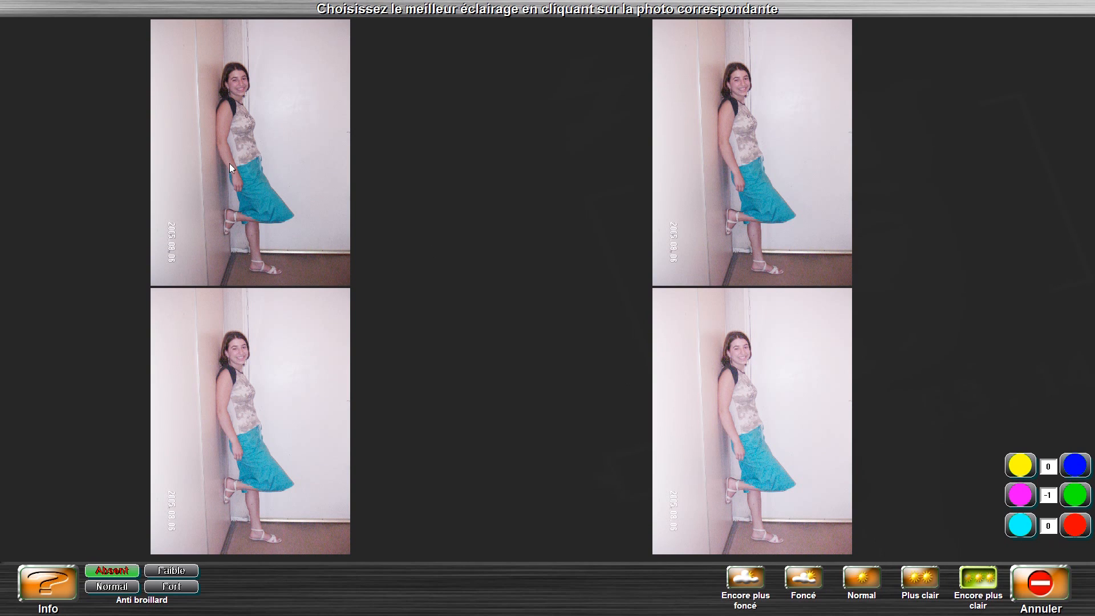
left_click(248, 140)
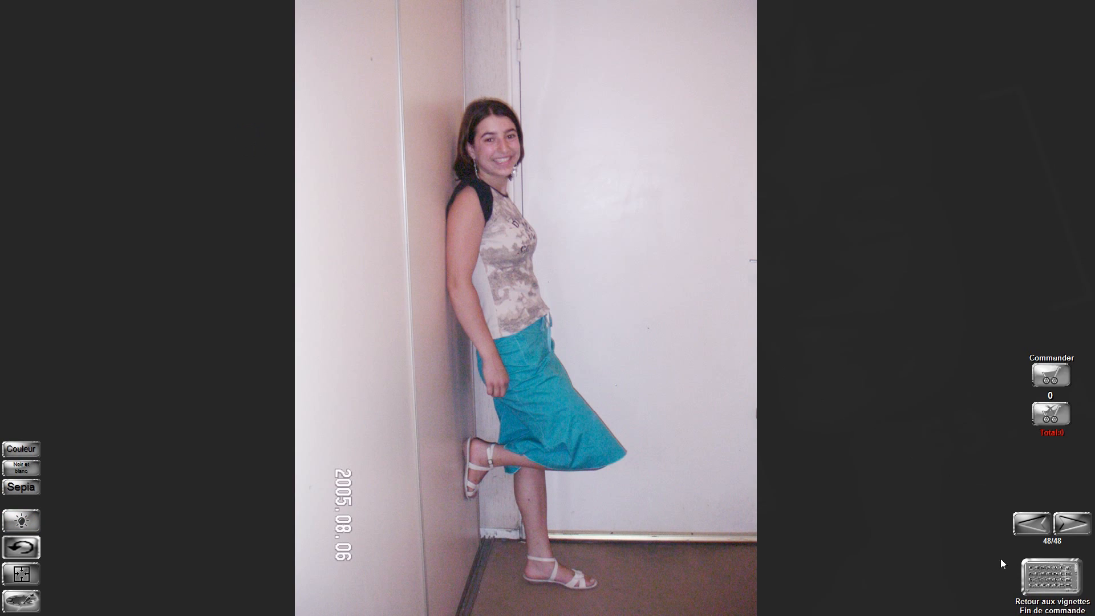
Return to the thumbnails and select photo 00048_PICT9140 for one print in its default format.
left_click(1035, 581)
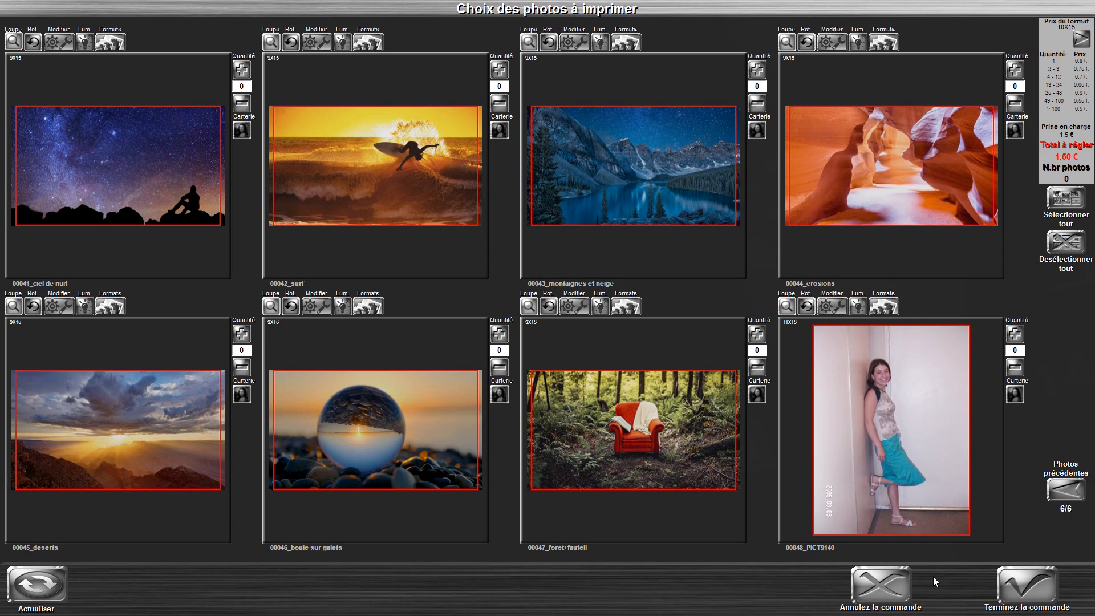
left_click(864, 414)
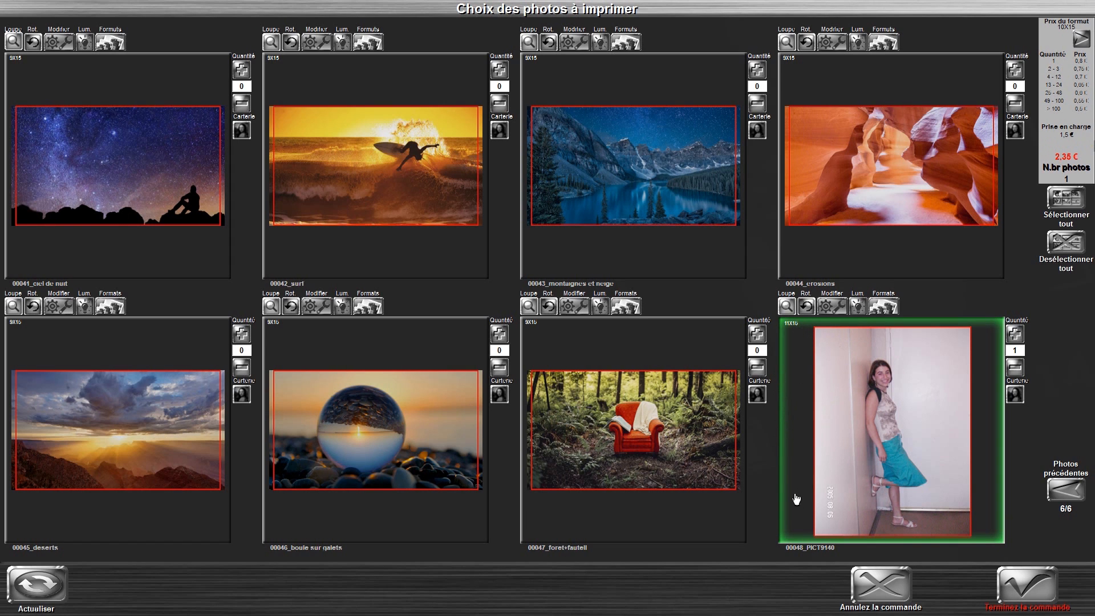
Select photos 00003_IMG_4726, 00007_IMG_0110 and 00008_IMG_0112 on the first page of thumbnails for one print each.
left_click(1058, 488)
left_click(1059, 488)
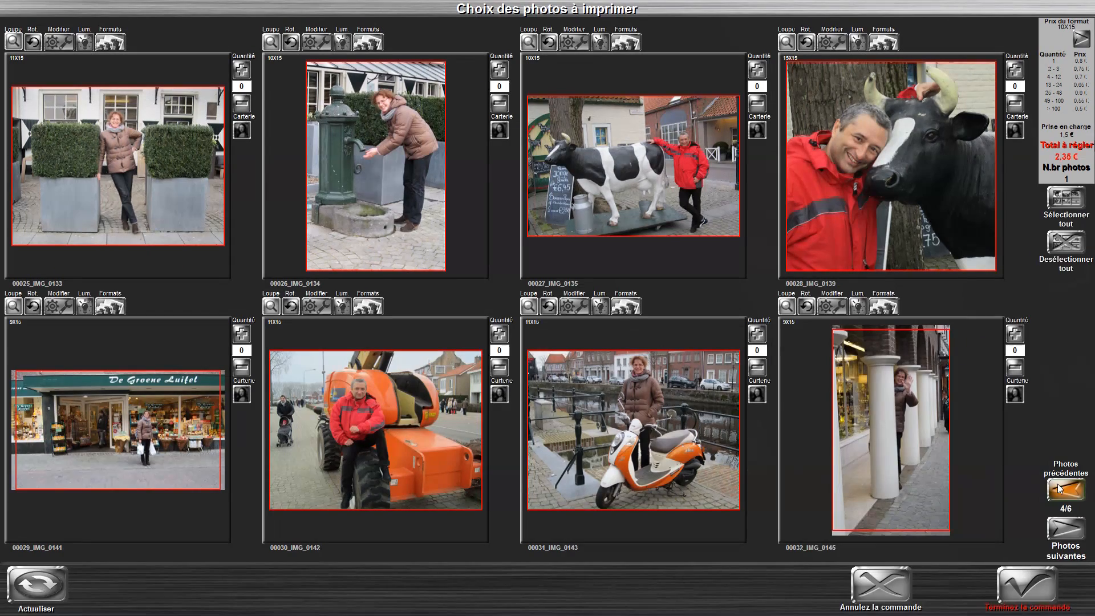
left_click(1059, 487)
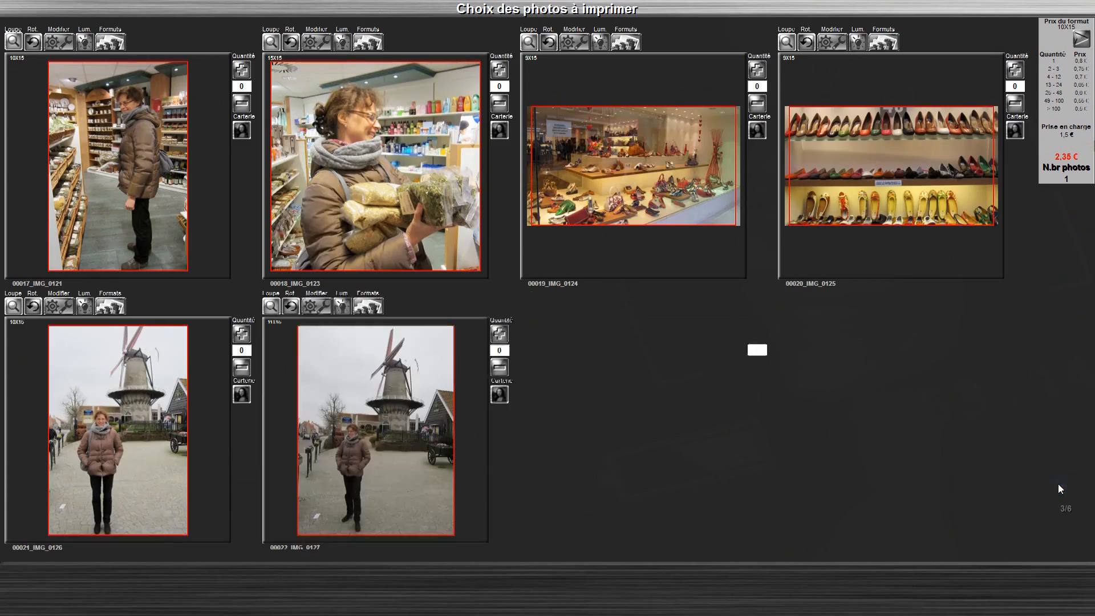
left_click(1059, 488)
left_click(1058, 484)
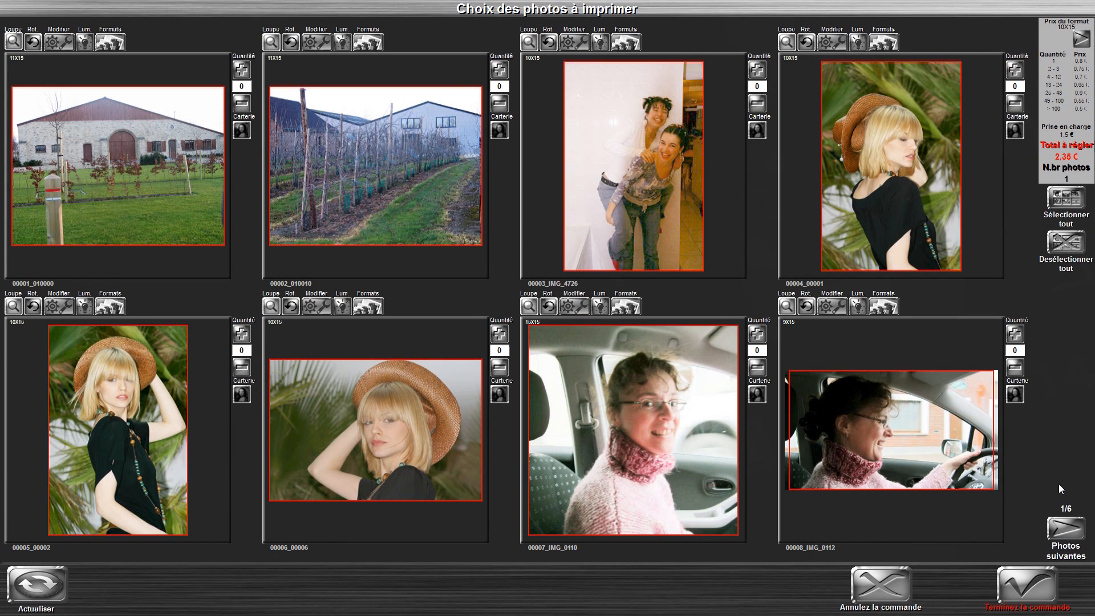
left_click(609, 111)
left_click(630, 396)
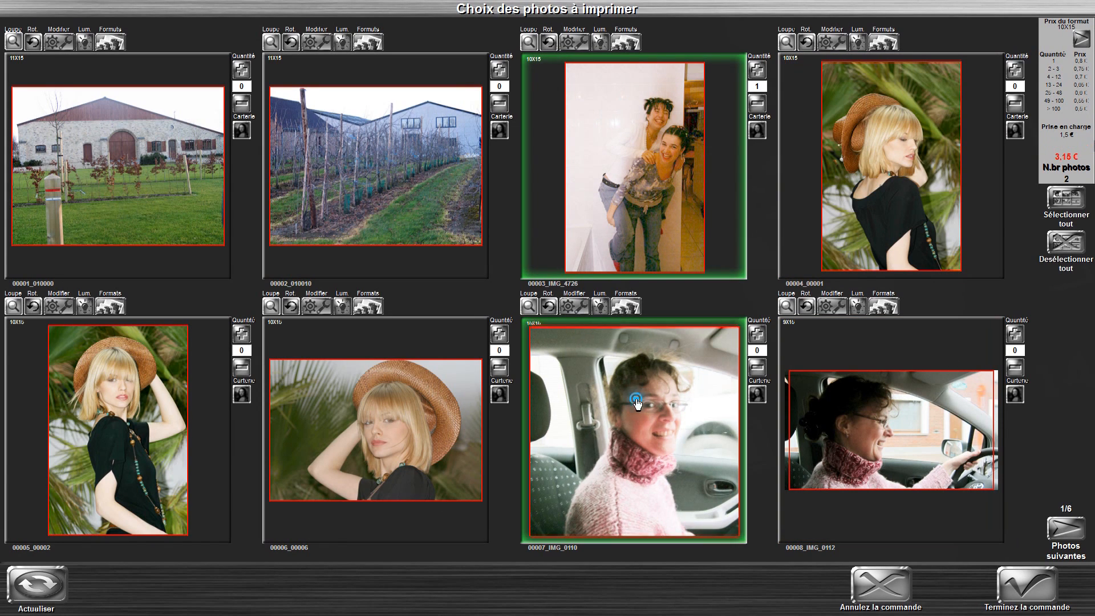
left_click(854, 433)
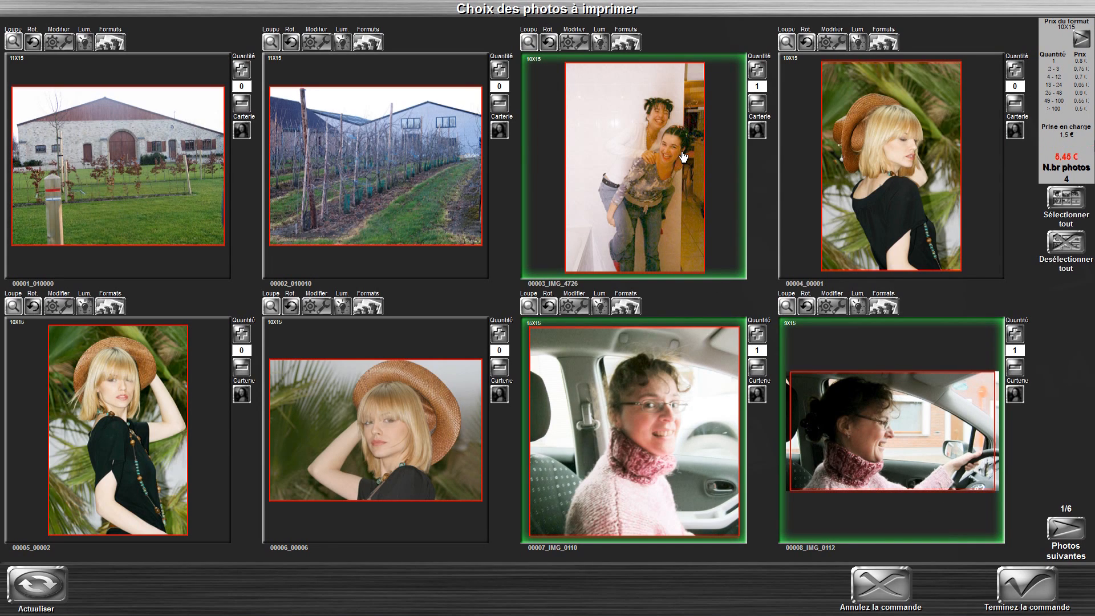
Add one 15X23 print of photo 00003_IMG_4726 from its other formats and validate.
left_click(631, 53)
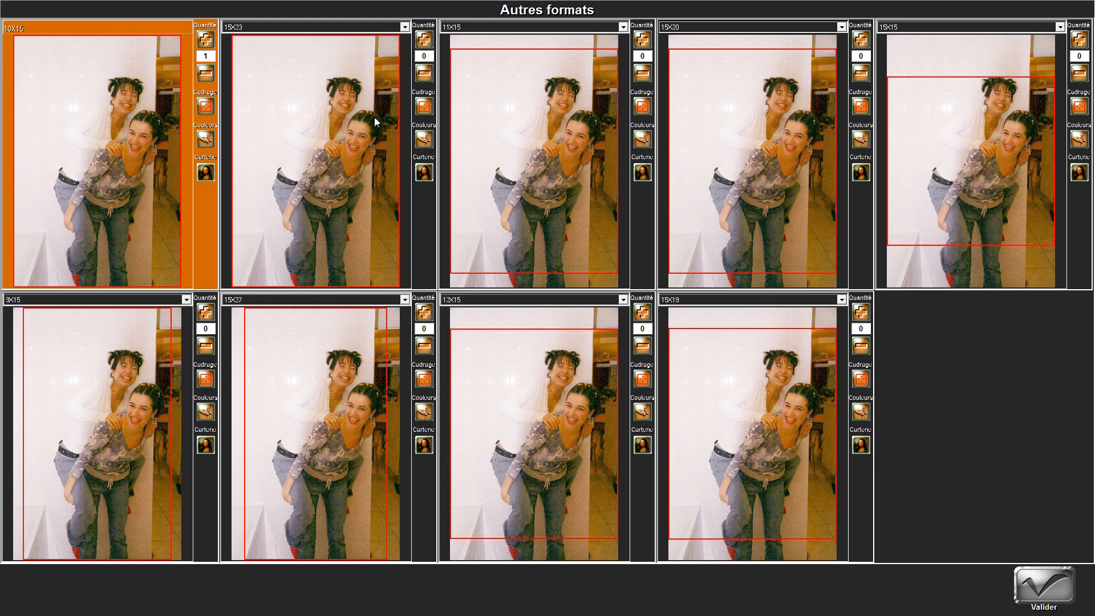
left_click(425, 40)
left_click(1035, 581)
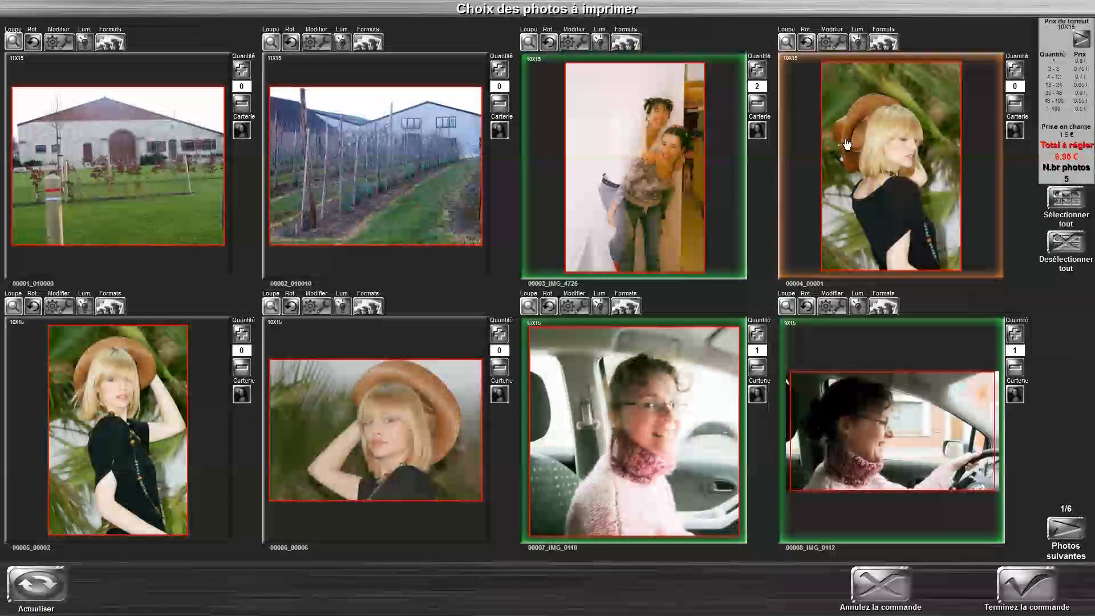
Select photo 00004_00001 for one print in its default format and add one 15X23 print of it.
left_click(881, 138)
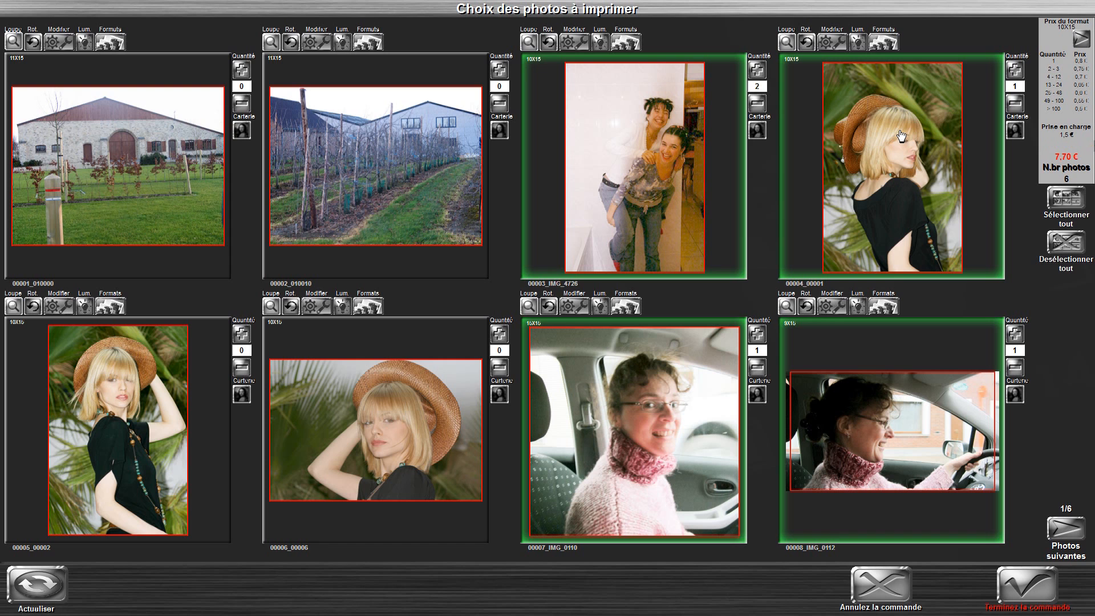
left_click(882, 45)
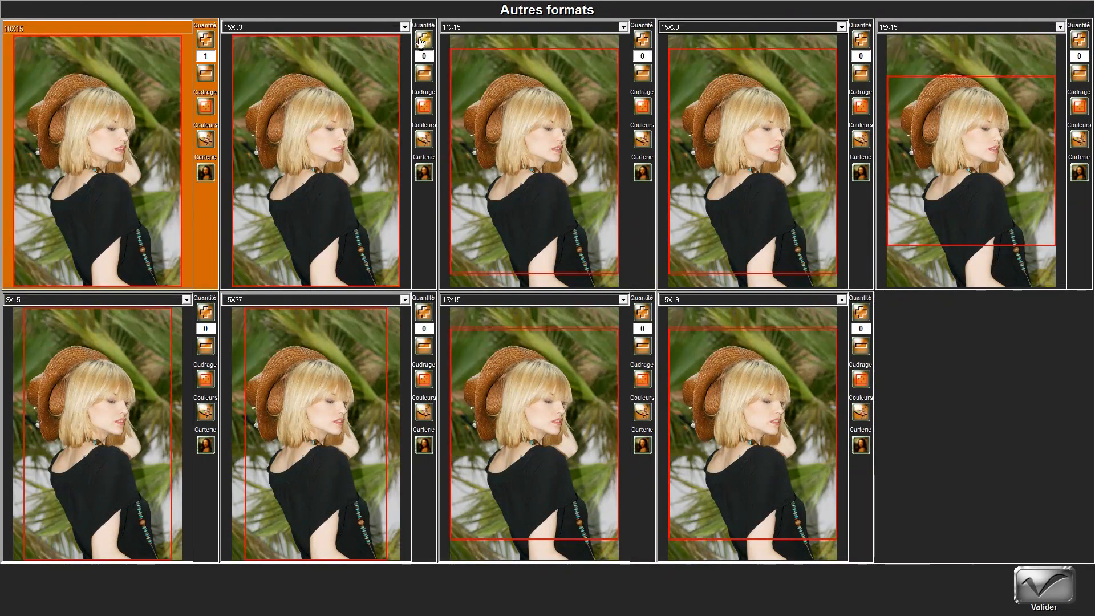
left_click(421, 40)
left_click(1044, 585)
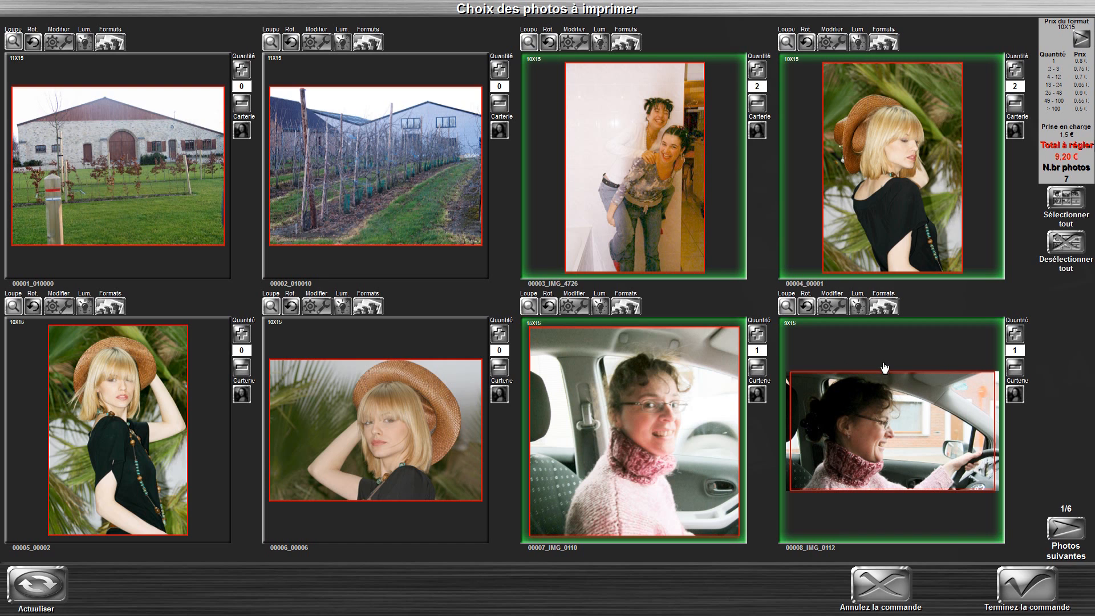
Add one 15X27 print of photo 00008_IMG_0112 from its other formats and validate.
left_click(884, 306)
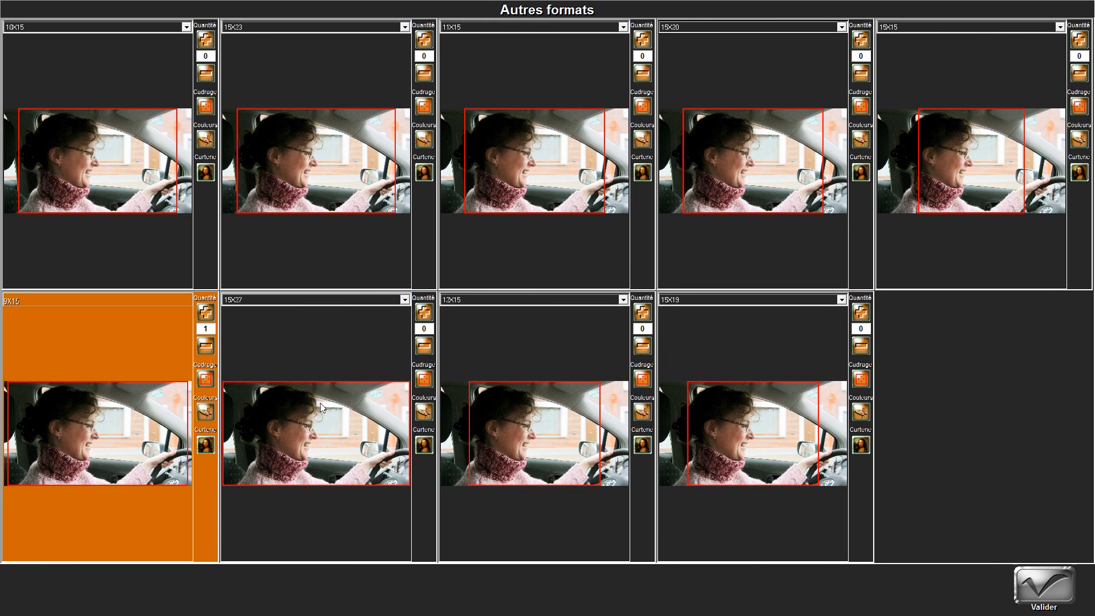
left_click(422, 313)
left_click(1030, 586)
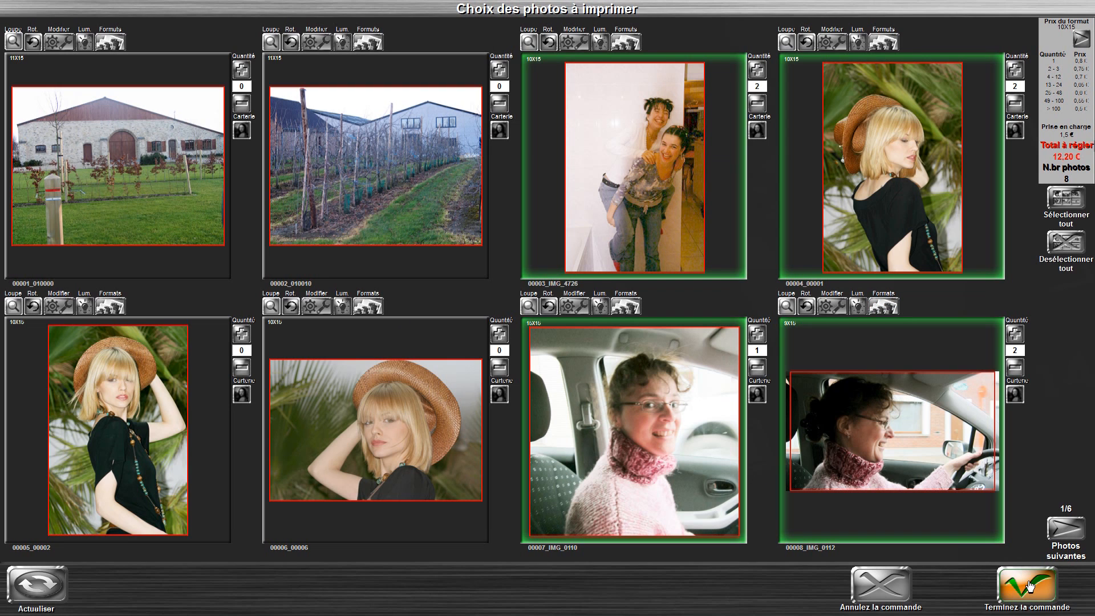
left_click(1047, 577)
Add one 15X20 print of photo 00048_PICT9140 on the last page of thumbnails and validate.
left_click(1068, 536)
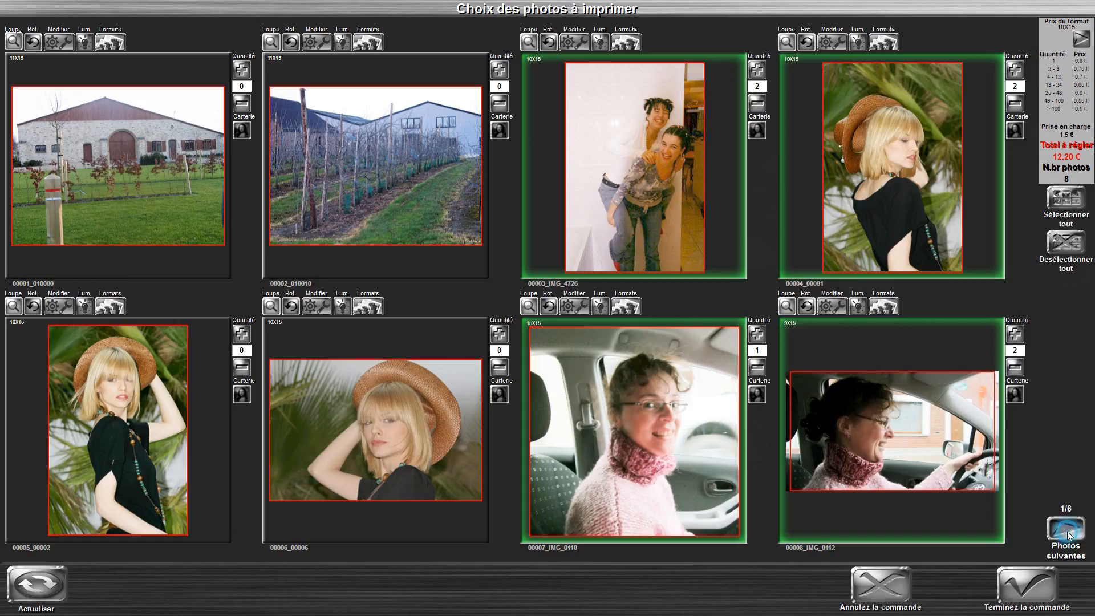
left_click(1068, 535)
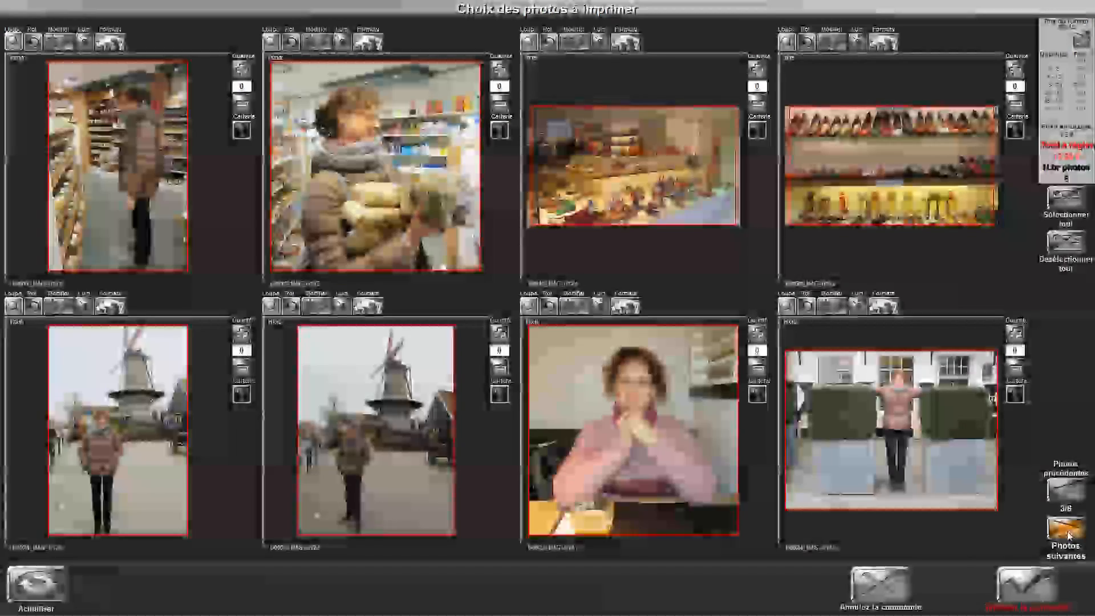
left_click(1068, 535)
left_click(1068, 535)
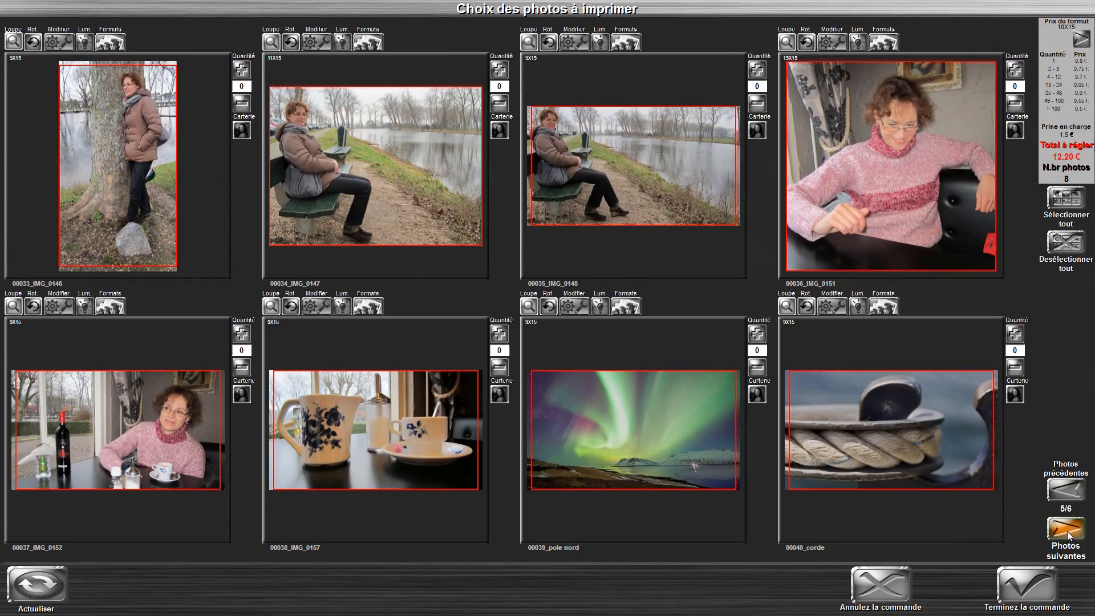
left_click(1068, 535)
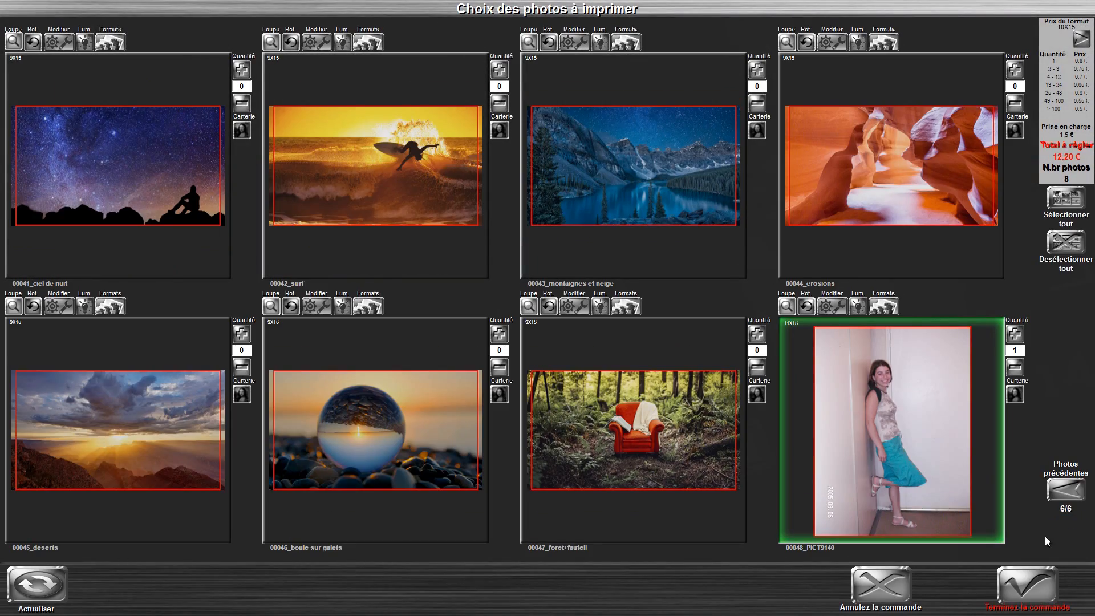
left_click(883, 311)
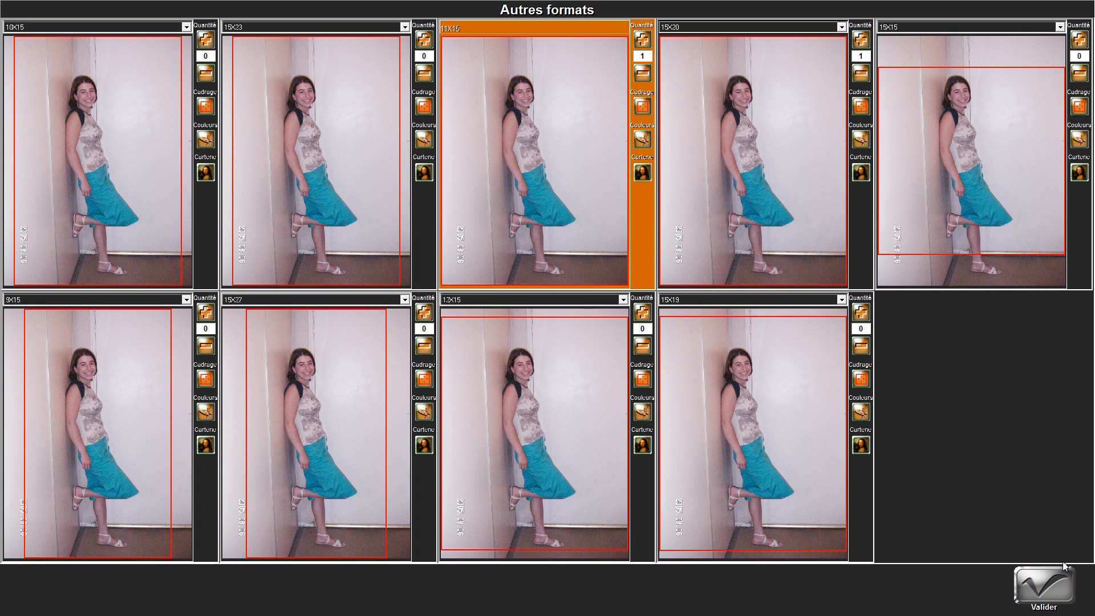
left_click(1048, 582)
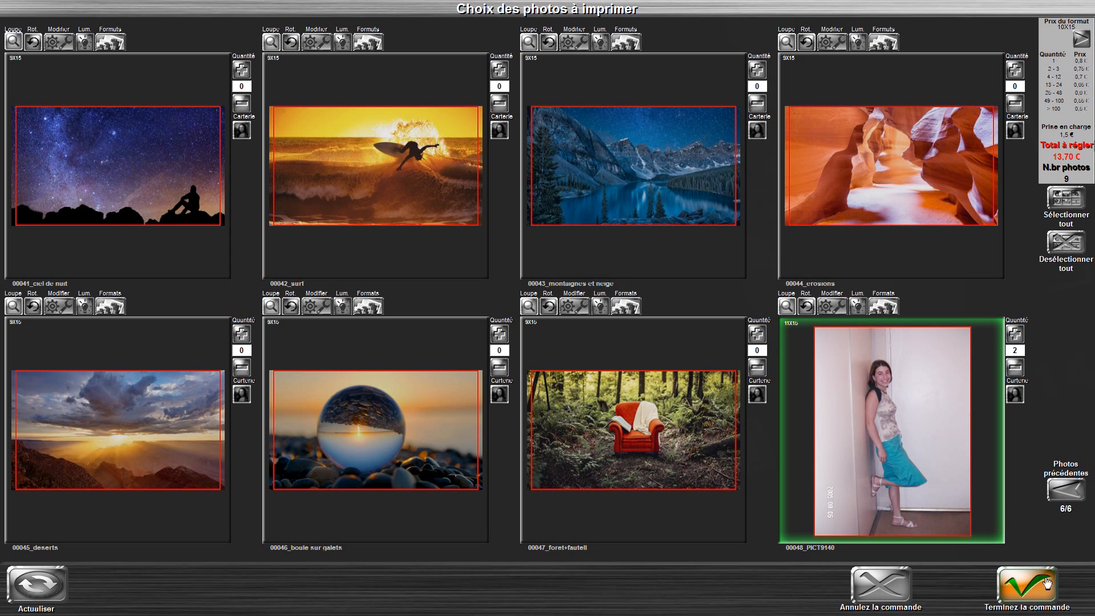
Finish the print order and confirm printing the selected photos.
left_click(1010, 588)
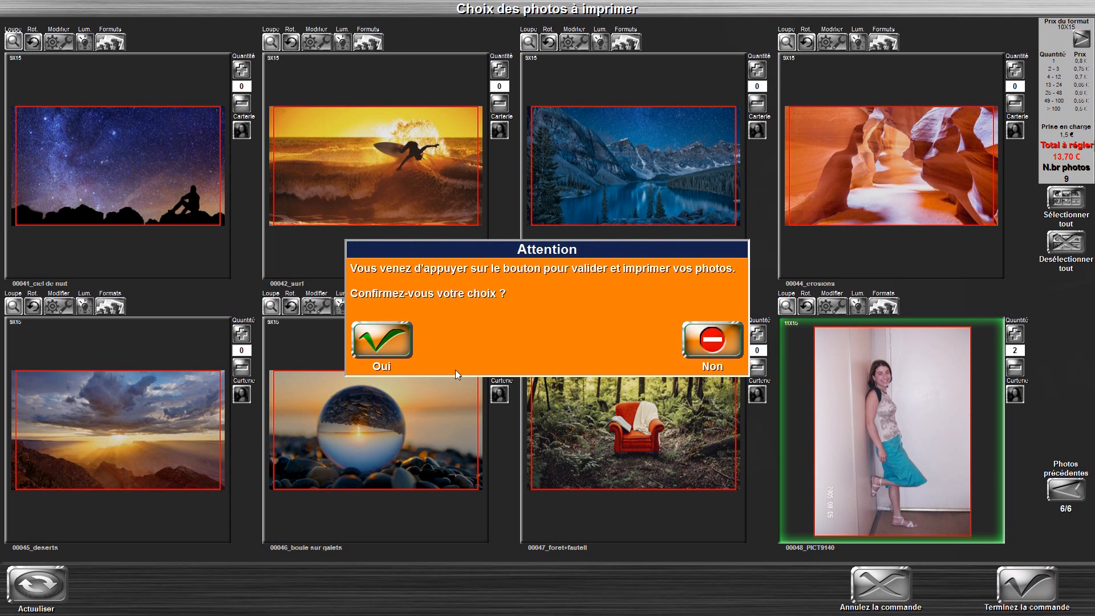
left_click(404, 347)
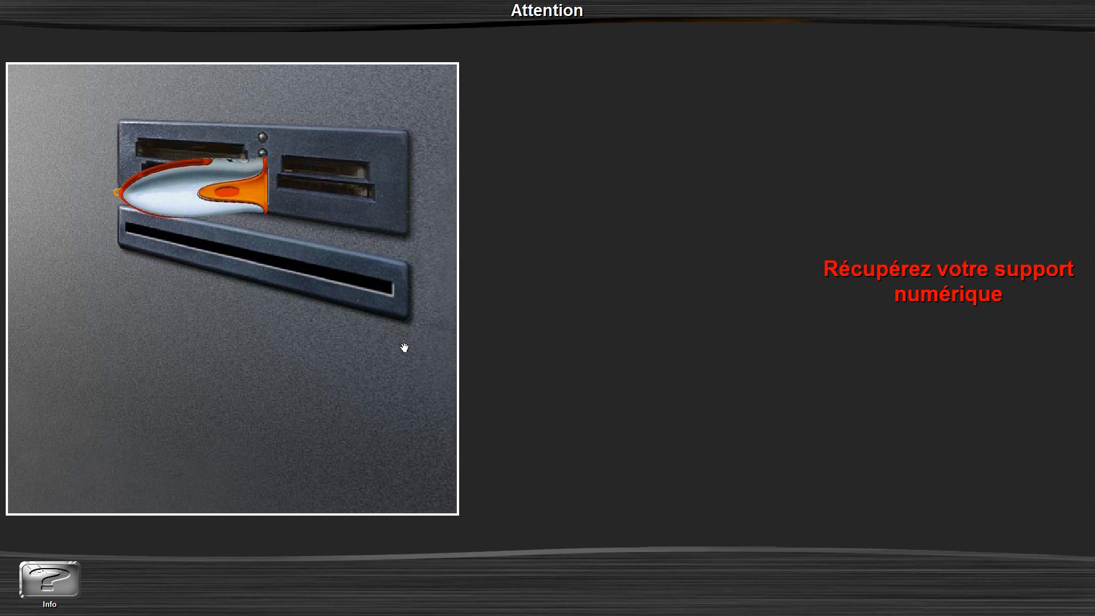